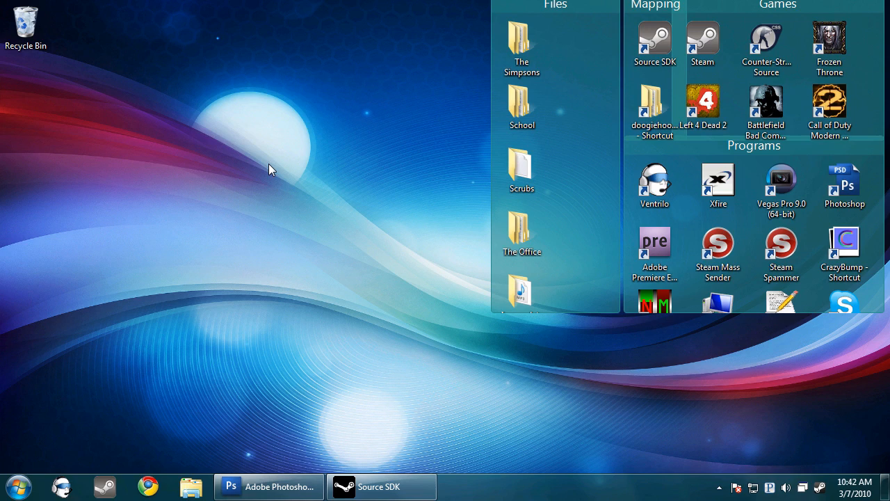
# Step: Switch to Photoshop and create a new 512 x 512 pixel RGB document with transparent background contents
pyautogui.click(268, 489)
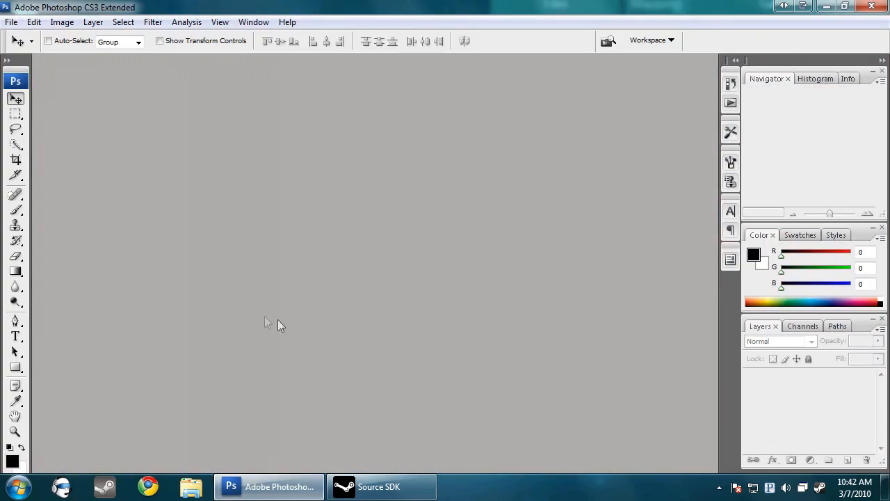
pyautogui.click(11, 21)
pyautogui.click(27, 36)
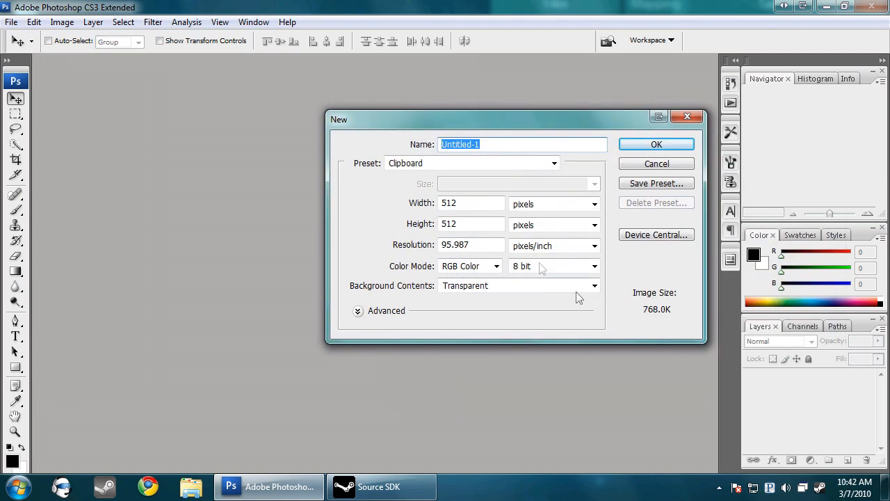
pyautogui.click(680, 146)
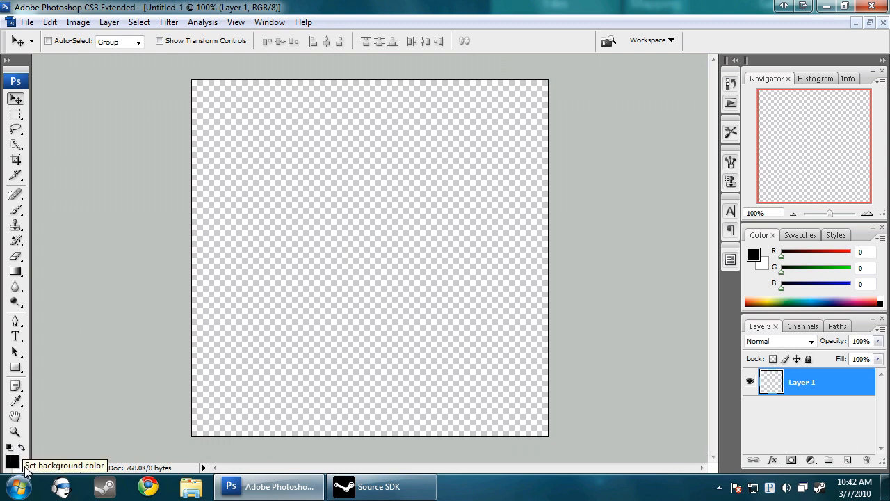
# Step: Render clouds on the empty layer and apply the Fibers filter with variance 16 and strength 4
pyautogui.click(169, 22)
pyautogui.moveTo(238, 226)
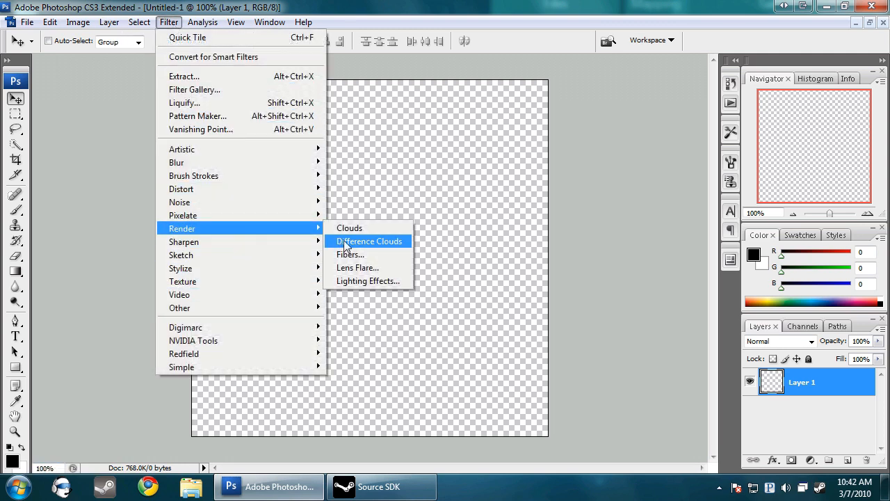
pyautogui.click(352, 228)
pyautogui.click(160, 21)
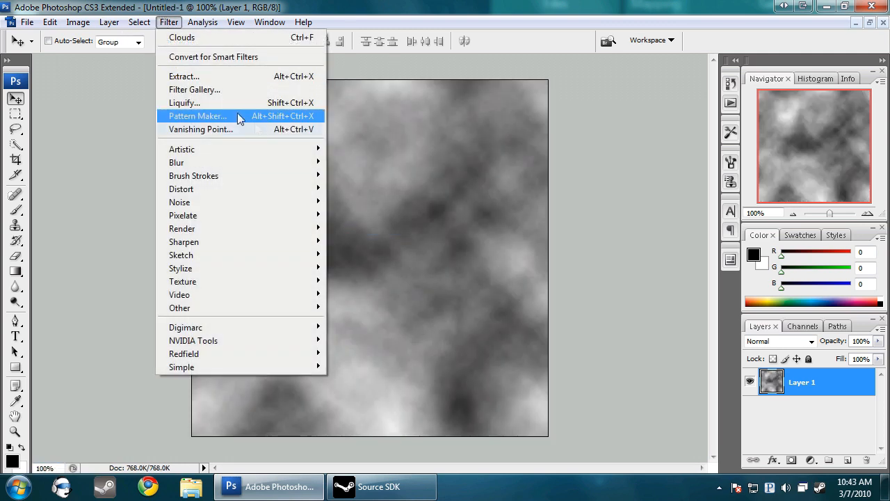
pyautogui.moveTo(256, 232)
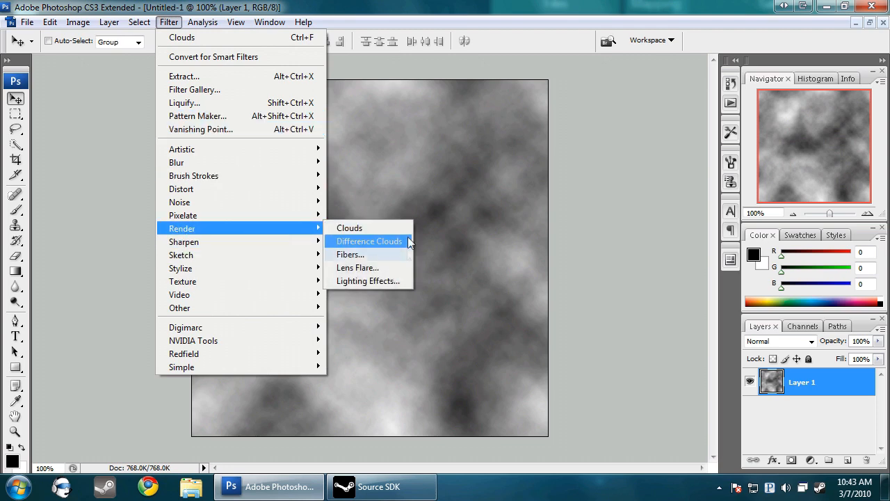
pyautogui.click(389, 256)
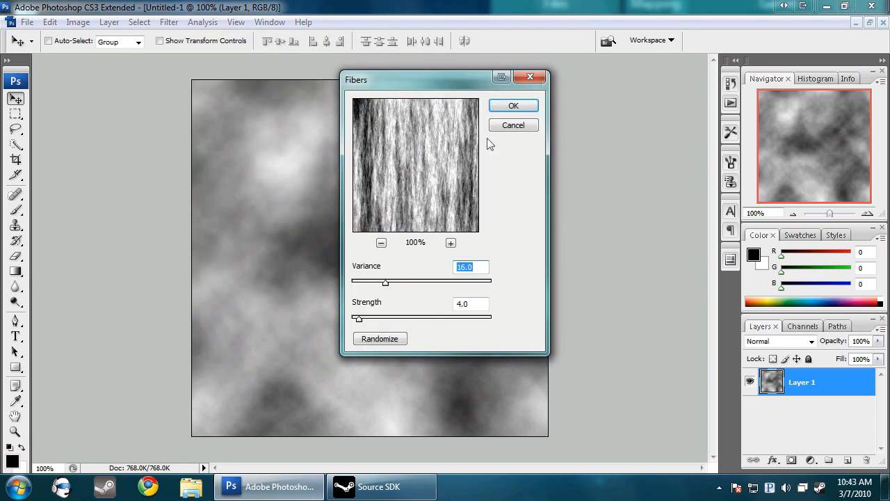
pyautogui.click(524, 108)
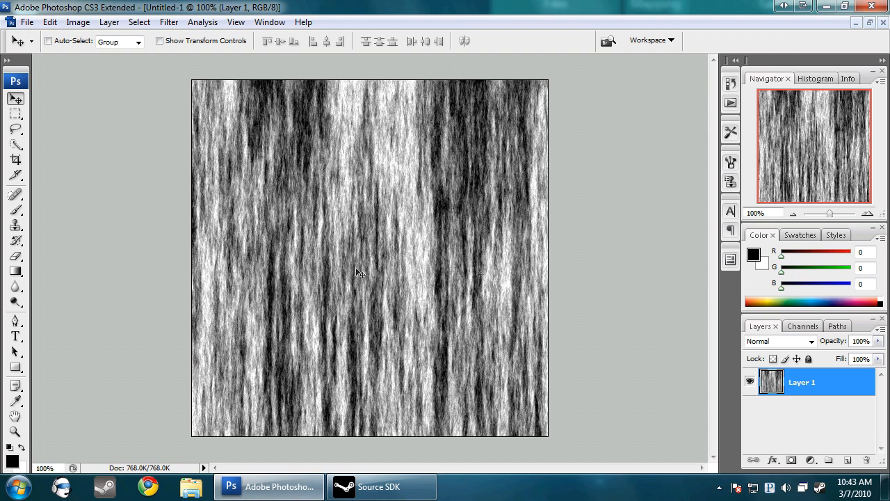
# Step: Make the fiber texture seamless with the Simple Quick Tile filter
pyautogui.click(171, 24)
pyautogui.moveTo(252, 366)
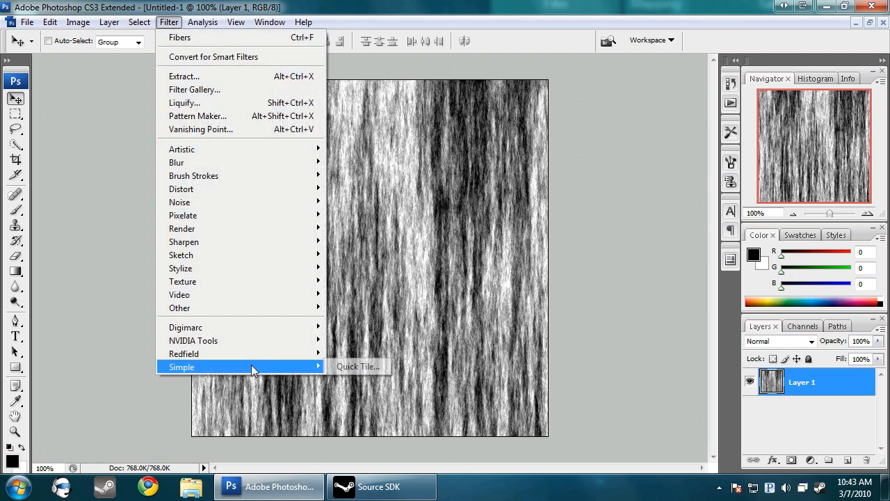
pyautogui.click(362, 367)
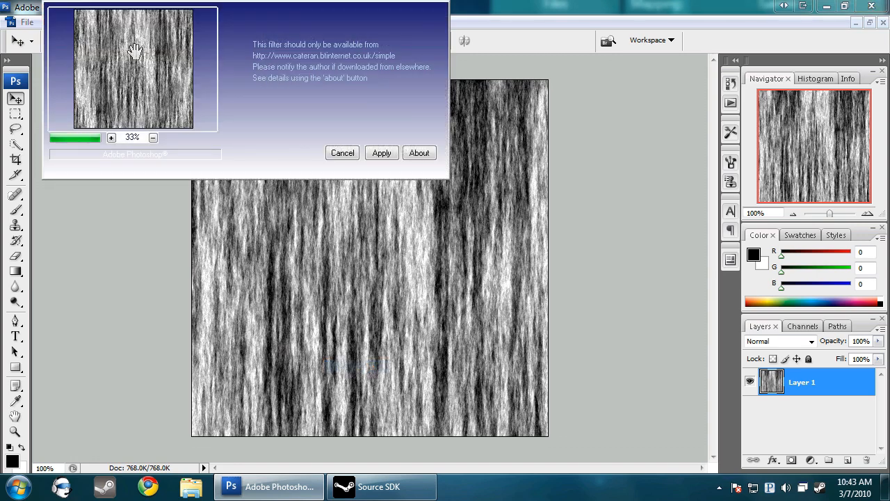
pyautogui.click(384, 152)
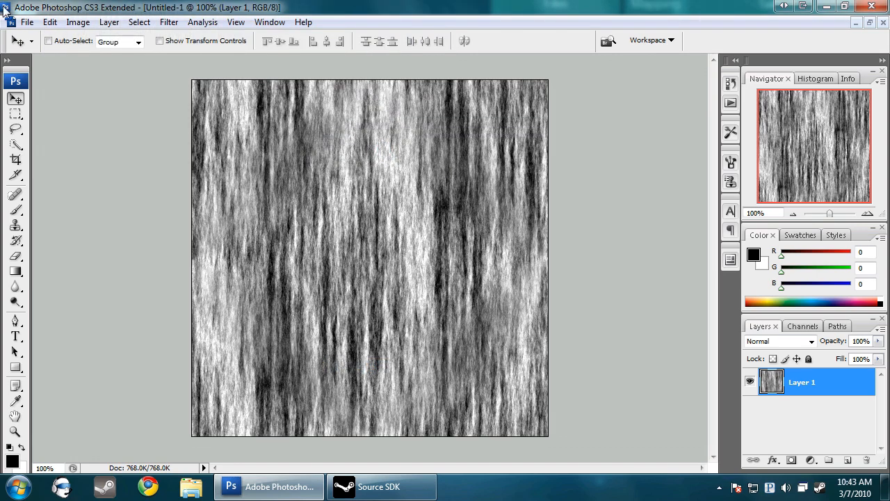
# Step: Save the texture to the desktop as Untitled-1 in PNG format with no interlacing
pyautogui.click(28, 23)
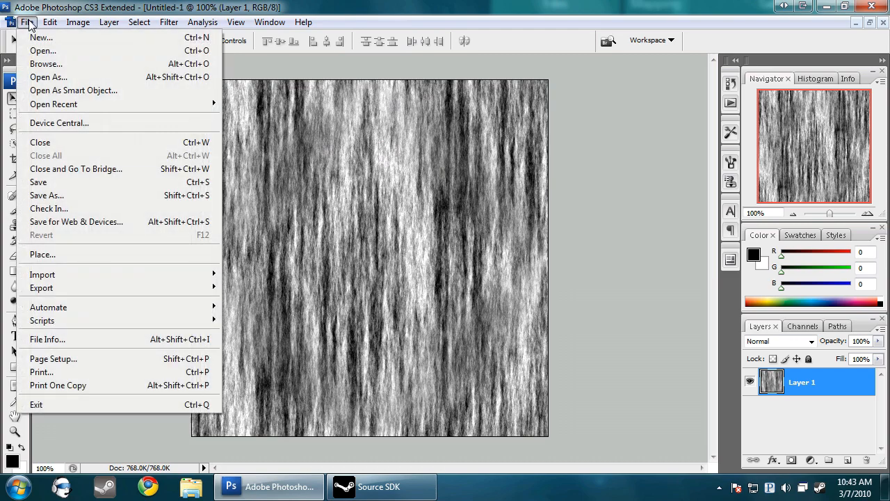
pyautogui.click(48, 195)
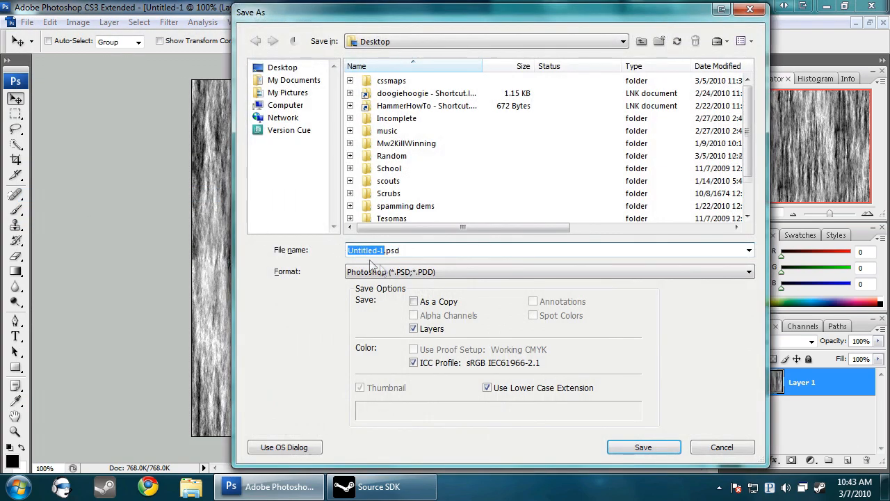
pyautogui.click(386, 272)
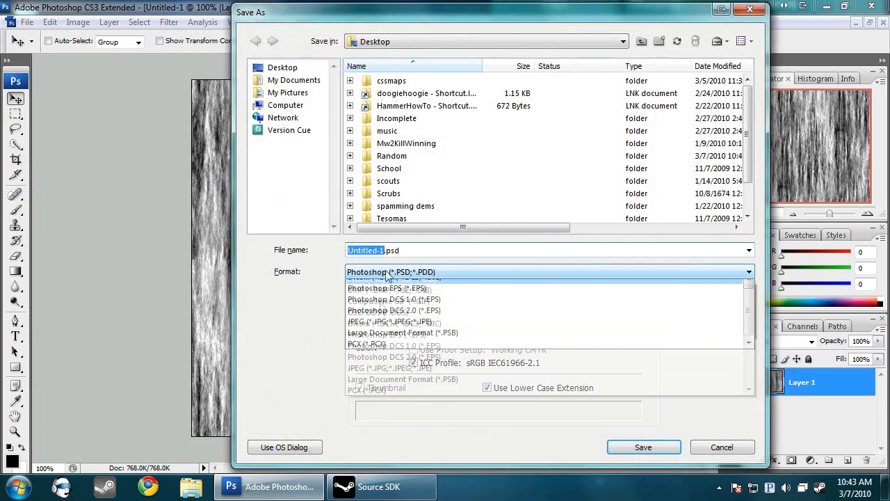
pyautogui.scroll(-3, 417, 339)
pyautogui.click(389, 352)
pyautogui.click(643, 447)
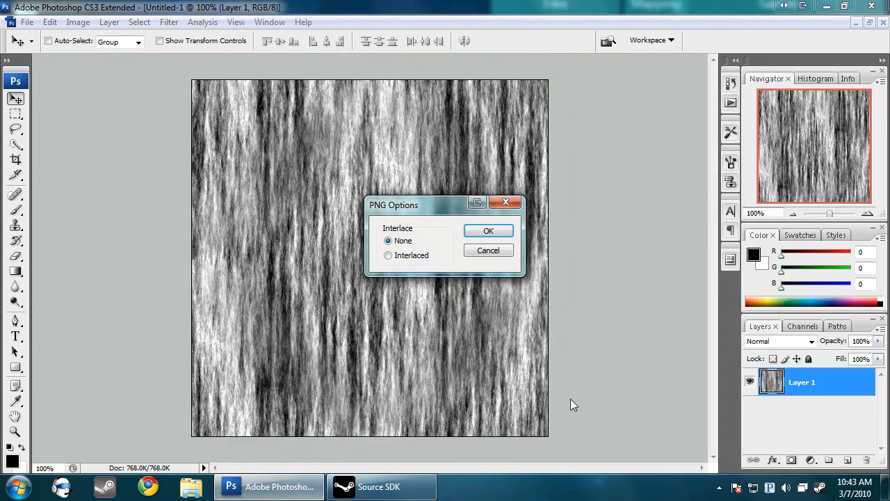
pyautogui.click(488, 230)
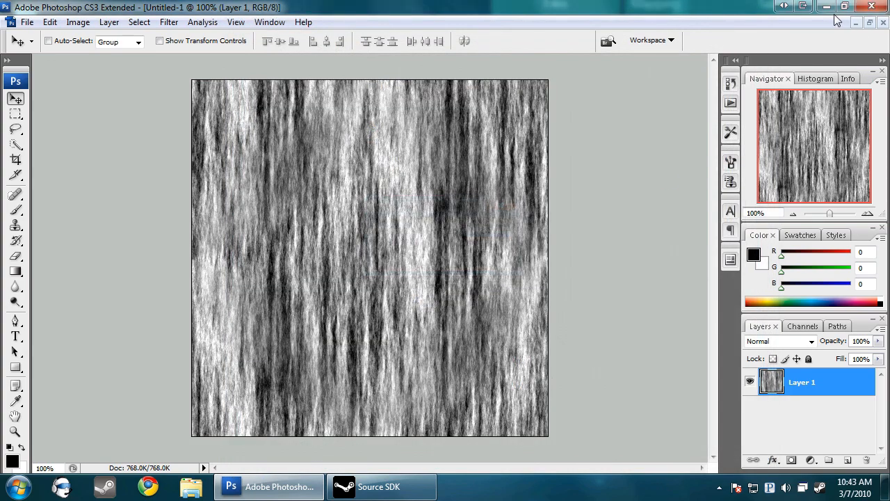
# Step: Switch to CrazyBump, open the desktop Untitled-1 PNG as a photograph and accept the first suggested shape
pyautogui.click(826, 6)
pyautogui.moveTo(889, 278); pyautogui.dragTo(487, 417)
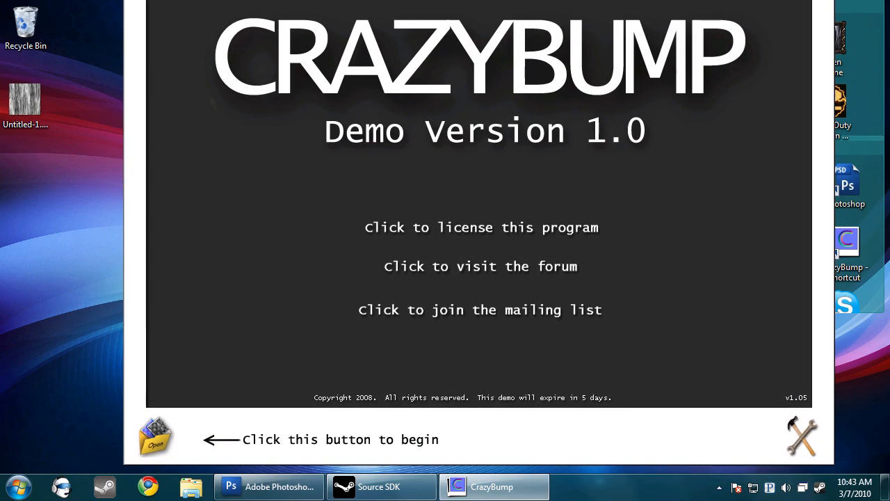
pyautogui.moveTo(81, 122); pyautogui.dragTo(344, 187)
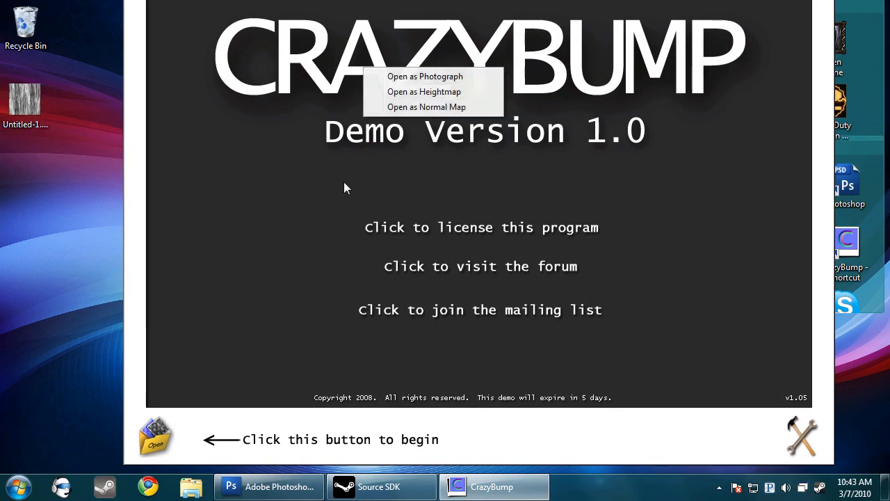
pyautogui.click(440, 77)
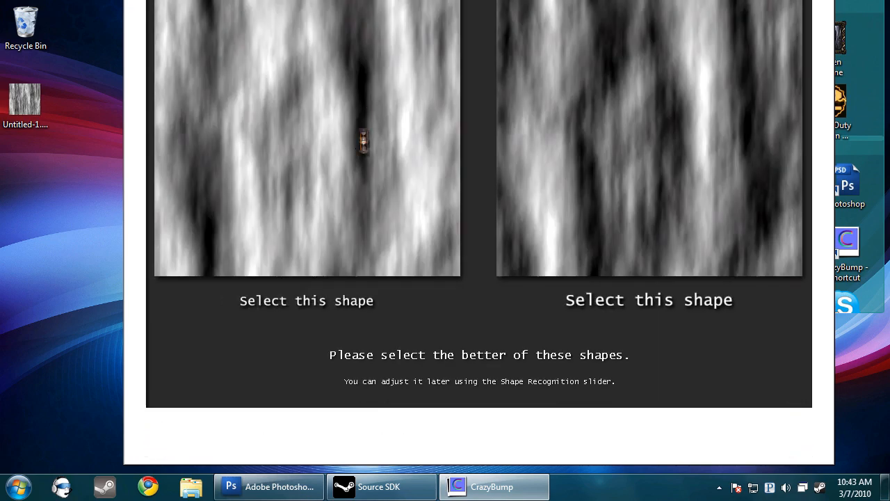
pyautogui.click(364, 143)
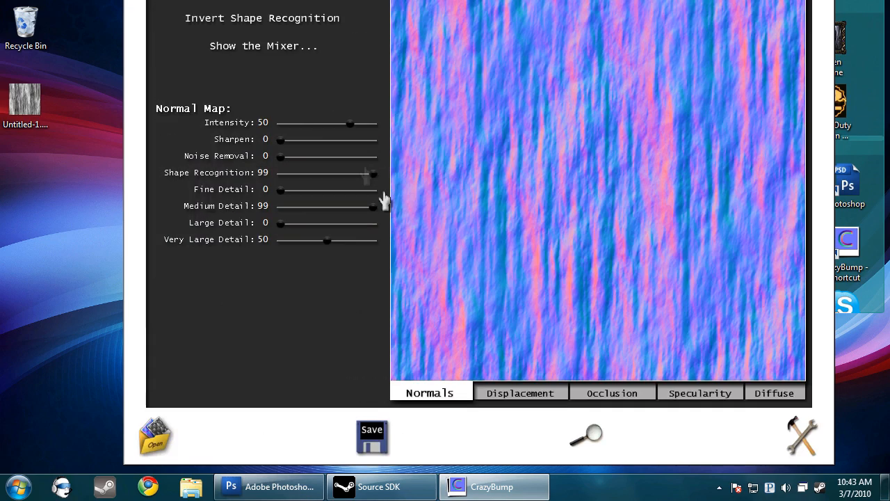
# Step: Set the normal map's intensity to 16, shape recognition to 75, and medium and very large detail to 0
pyautogui.moveTo(478, 68); pyautogui.dragTo(115, 261)
pyautogui.moveTo(328, 242); pyautogui.dragTo(263, 251)
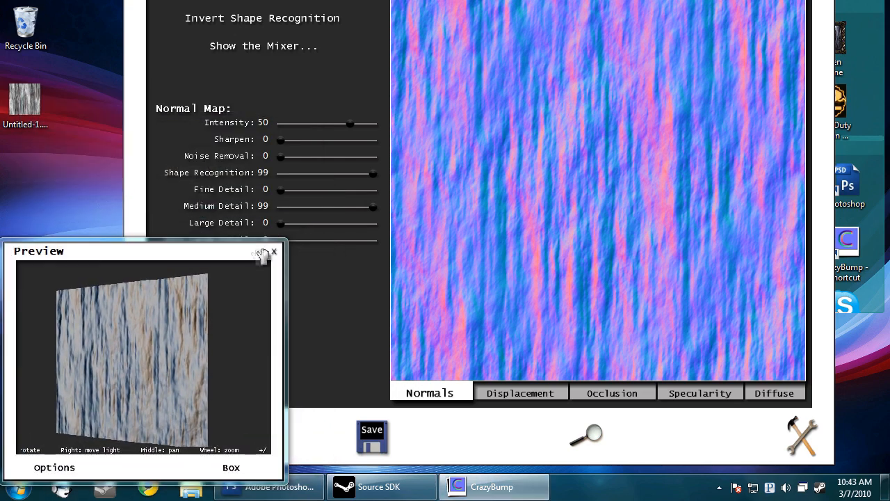
pyautogui.moveTo(368, 208); pyautogui.dragTo(272, 210)
pyautogui.moveTo(359, 124); pyautogui.dragTo(338, 124)
pyautogui.moveTo(372, 177); pyautogui.dragTo(349, 174)
pyautogui.moveTo(337, 125); pyautogui.dragTo(329, 137)
pyautogui.moveTo(338, 171); pyautogui.dragTo(348, 185)
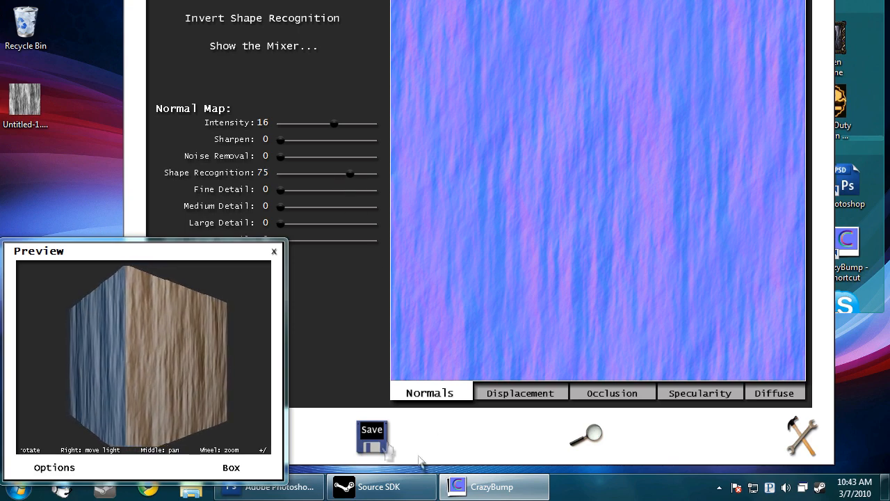
# Step: Save the normal map to the desktop as PNG Untitled-1_NRM and close the 3D preview
pyautogui.click(371, 437)
pyautogui.click(449, 439)
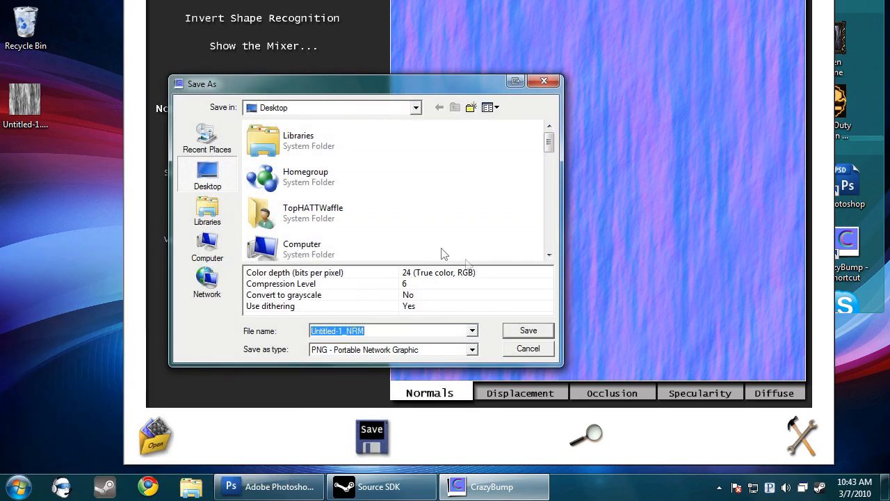
pyautogui.click(540, 332)
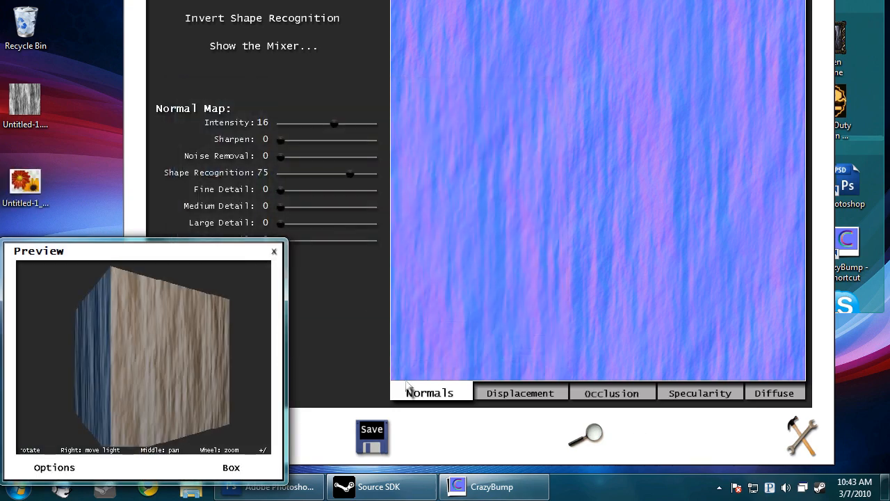
pyautogui.click(274, 251)
# Step: Close CrazyBump and open Untitled-1_NRM.png from the desktop in Photoshop
pyautogui.click(801, 435)
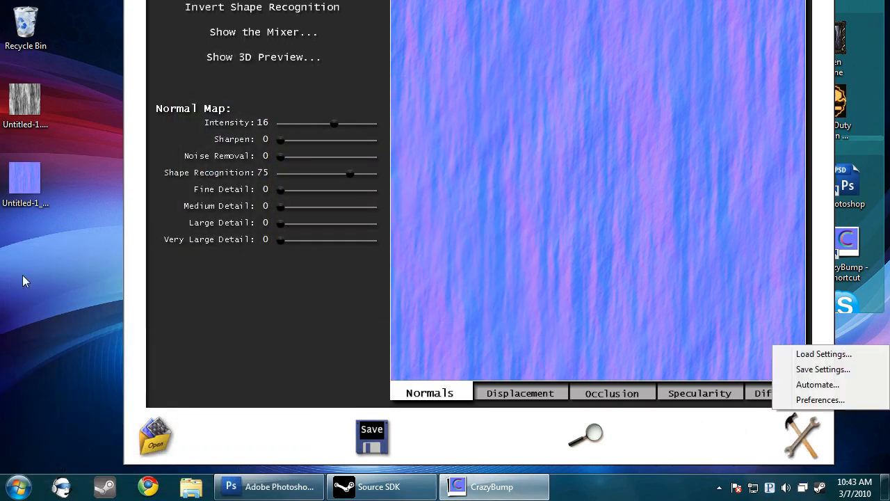
pyautogui.click(705, 448)
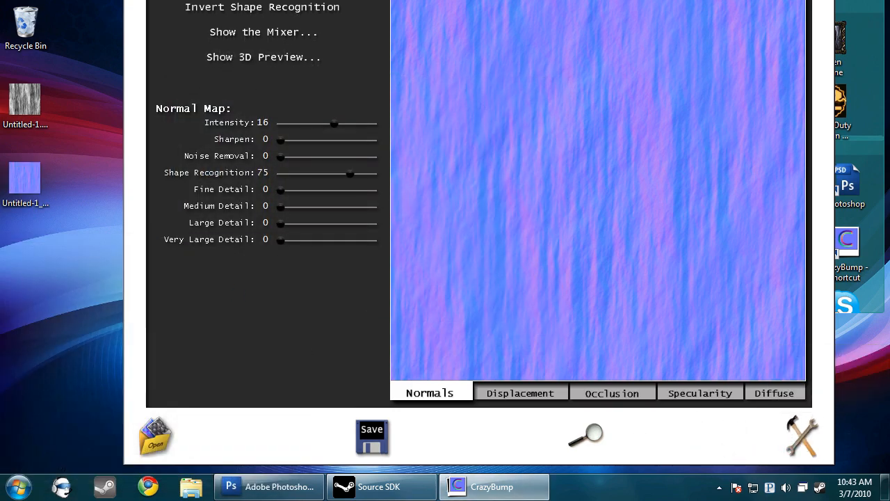
pyautogui.hotkey('alt', 'F4')
pyautogui.moveTo(15, 183); pyautogui.dragTo(503, 222)
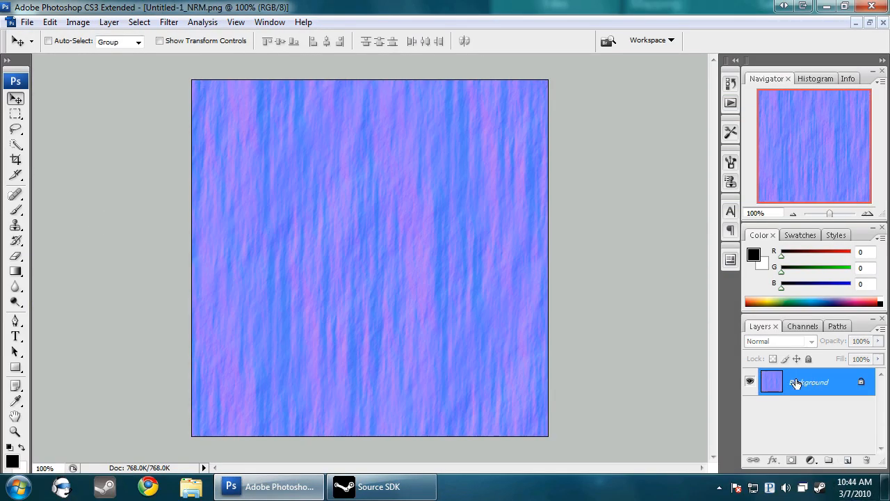
# Step: Convert the locked background into a regular layer and add a new empty layer above it
pyautogui.doubleClick(796, 383)
pyautogui.click(784, 264)
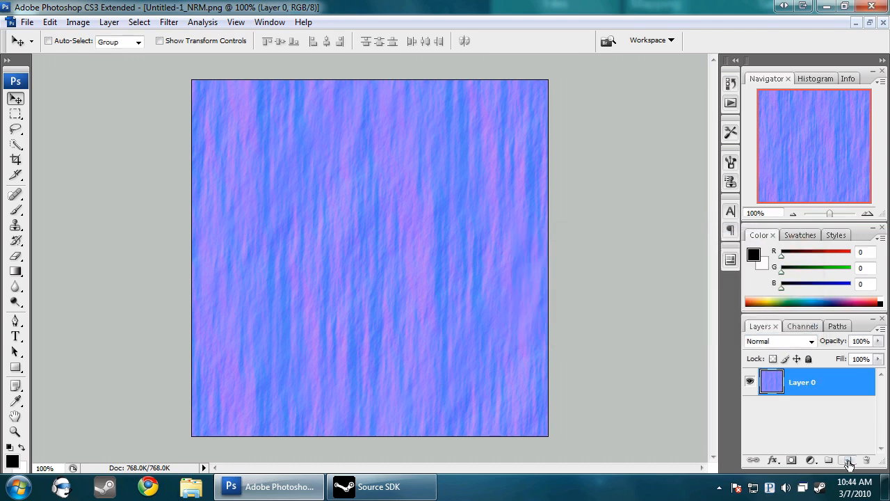
pyautogui.click(848, 460)
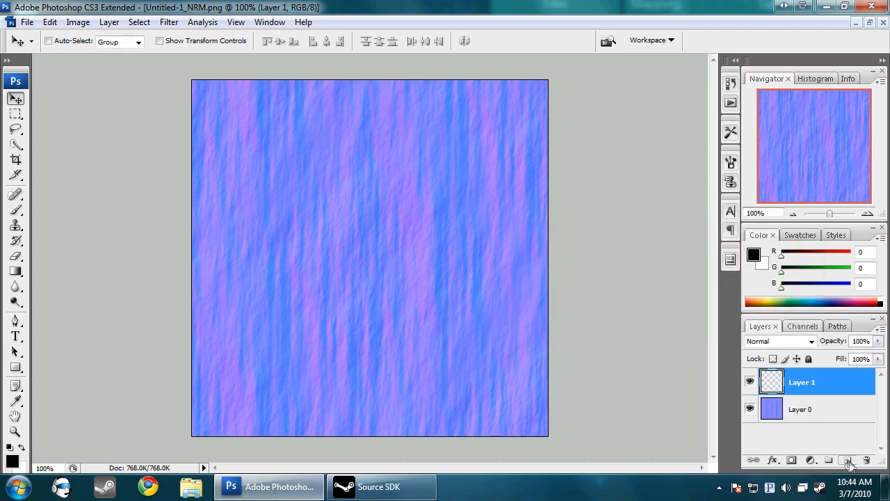
# Step: Draw a narrow black-to-transparent linear gradient inward from the canvas's left edge on the new layer
pyautogui.click(15, 272)
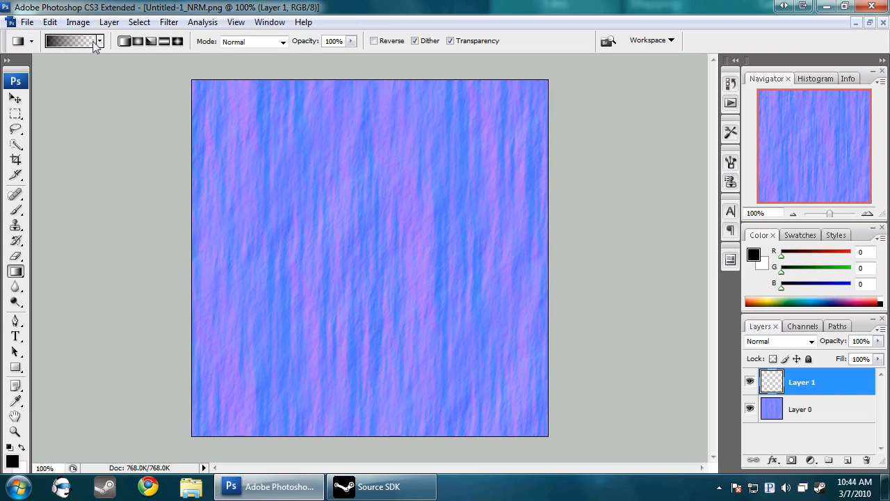
pyautogui.hotkey('ctrl', '+')
pyautogui.hotkey('ctrl', '+')
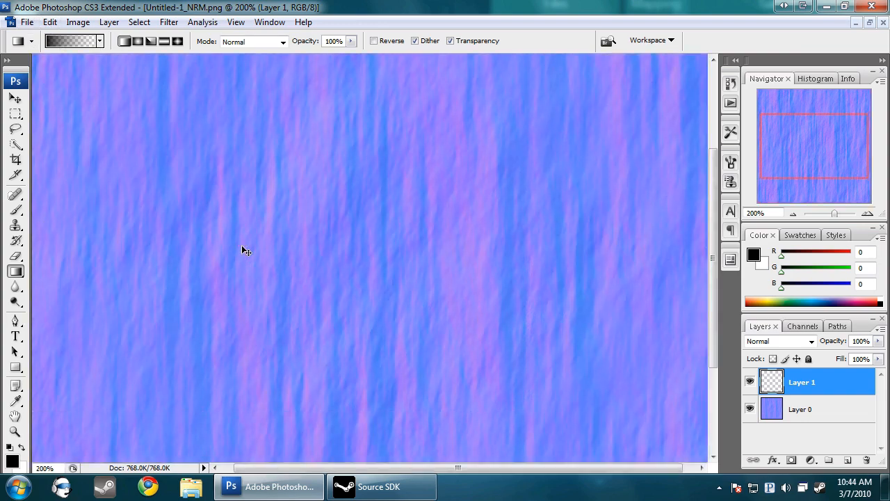
pyautogui.moveTo(838, 143); pyautogui.dragTo(786, 142)
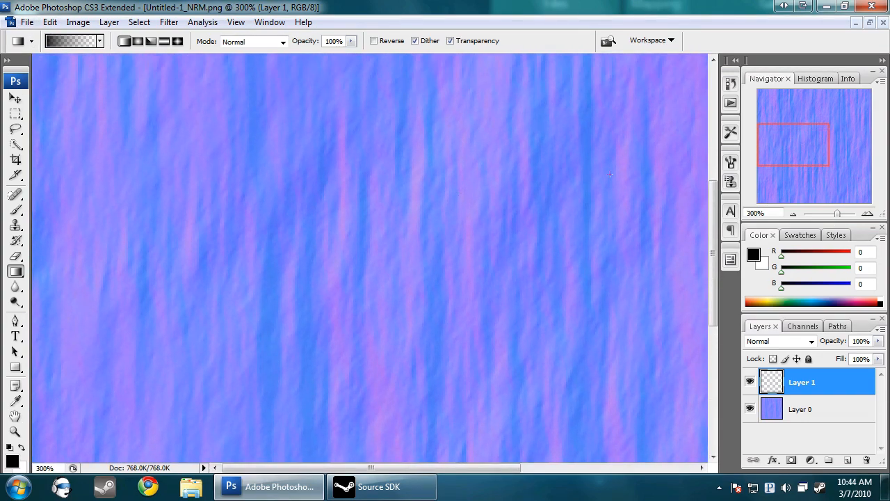
pyautogui.hotkey('ctrl', '-')
pyautogui.hotkey('ctrl', '-')
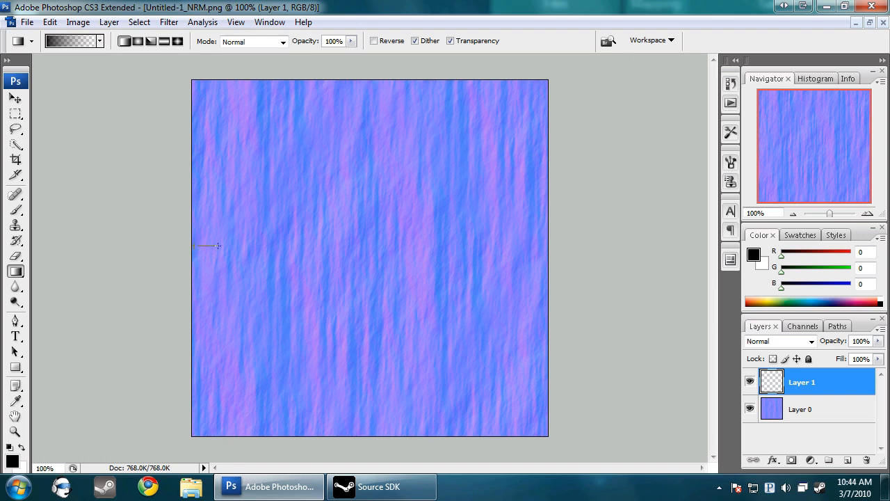
pyautogui.moveTo(217, 245); pyautogui.dragTo(218, 245)
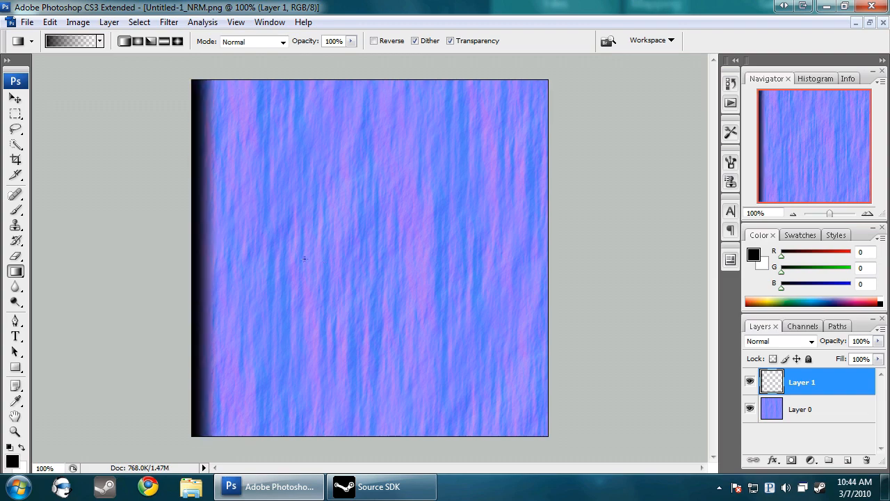
# Step: Undo the gradient along the canvas's left edge
pyautogui.hotkey('ctrl', '+')
pyautogui.moveTo(820, 159); pyautogui.dragTo(791, 153)
pyautogui.hotkey('ctrl', '+')
pyautogui.hotkey('ctrl', 'z')
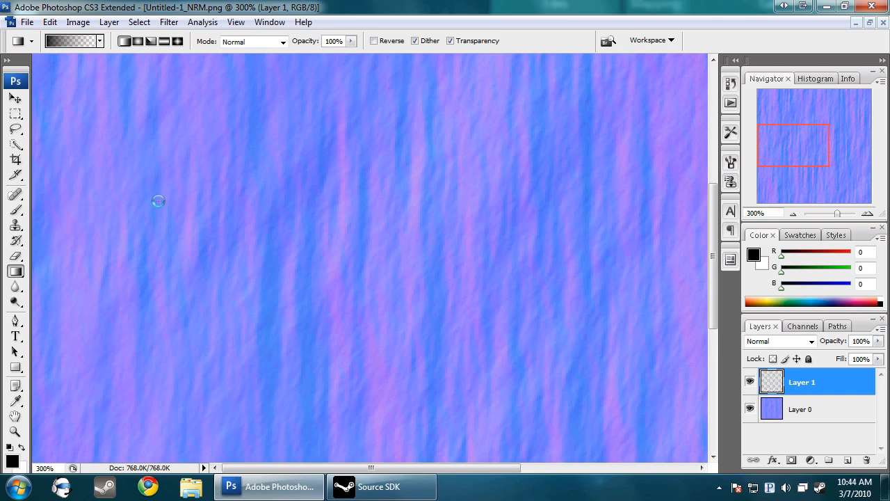
# Step: Restore the left-edge gradient and draw a black-to-transparent gradient inward from the canvas's right edge, redoing it slightly wider
pyautogui.hotkey('ctrl', 'z')
pyautogui.moveTo(791, 149); pyautogui.dragTo(877, 147)
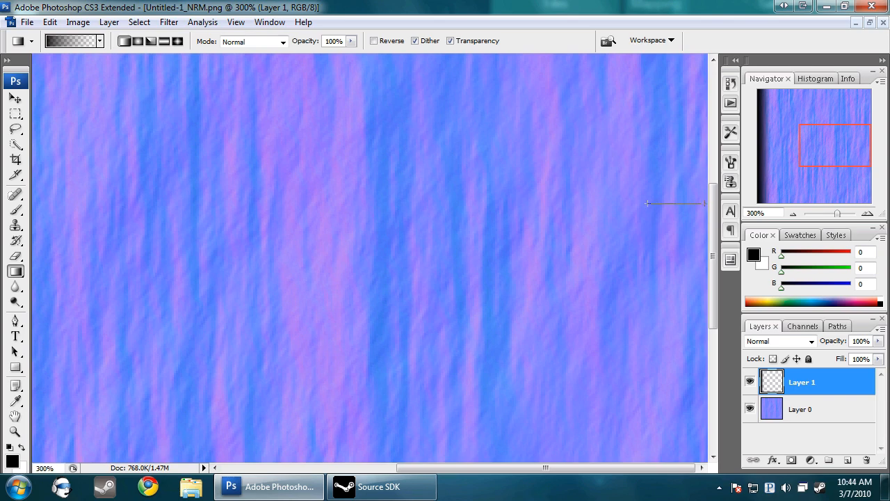
pyautogui.moveTo(647, 203); pyautogui.dragTo(644, 203)
pyautogui.hotkey('ctrl', '-')
pyautogui.hotkey('ctrl', '-')
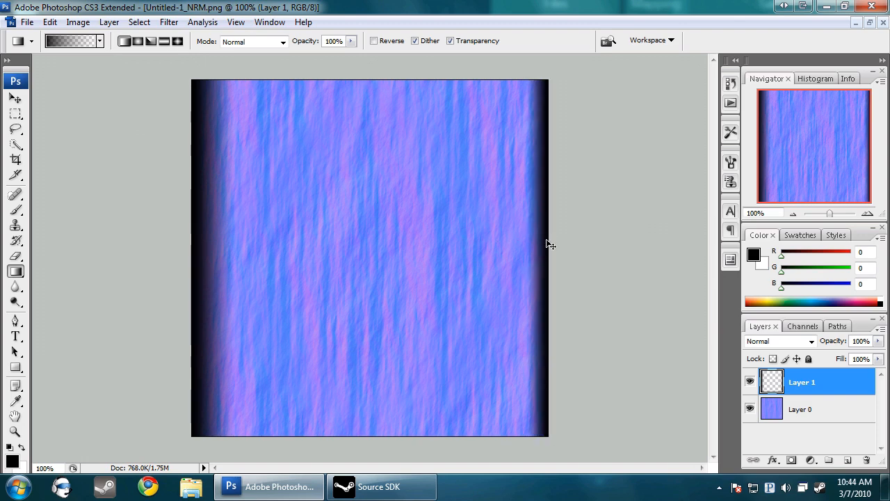
pyautogui.hotkey('ctrl', 'z')
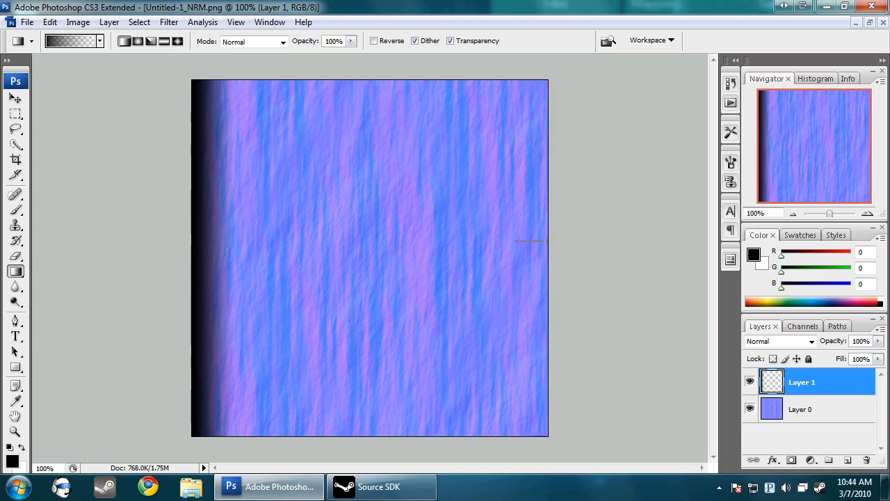
pyautogui.moveTo(516, 241); pyautogui.dragTo(516, 240)
# Step: Load Layer 1's pixels as a selection and erase the selected edge areas from Layer 0
pyautogui.click(15, 100)
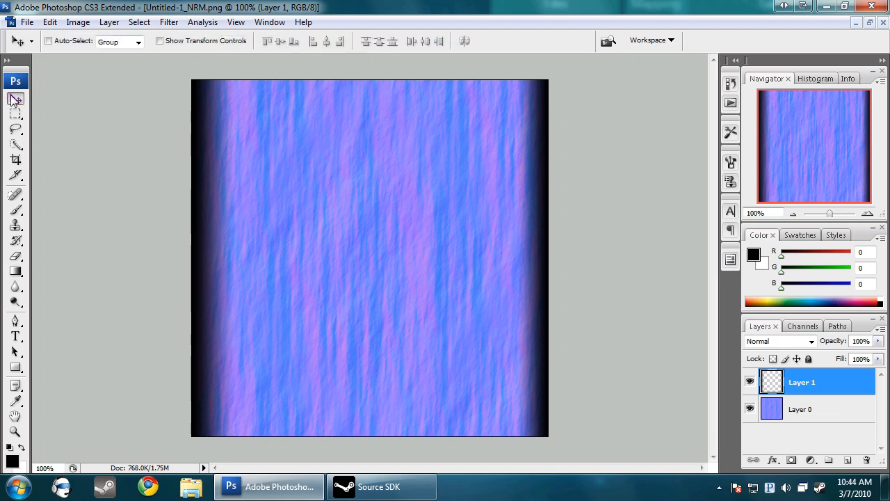
pyautogui.rightClick(769, 388)
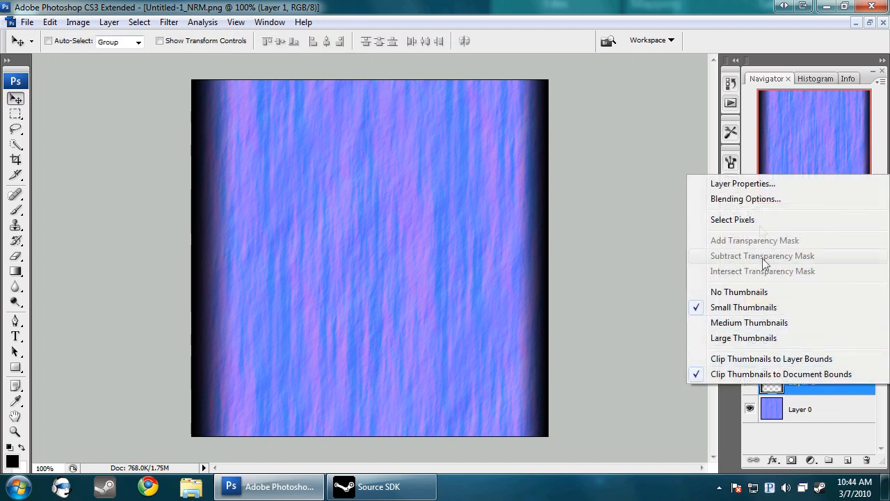
pyautogui.click(752, 219)
pyautogui.click(813, 410)
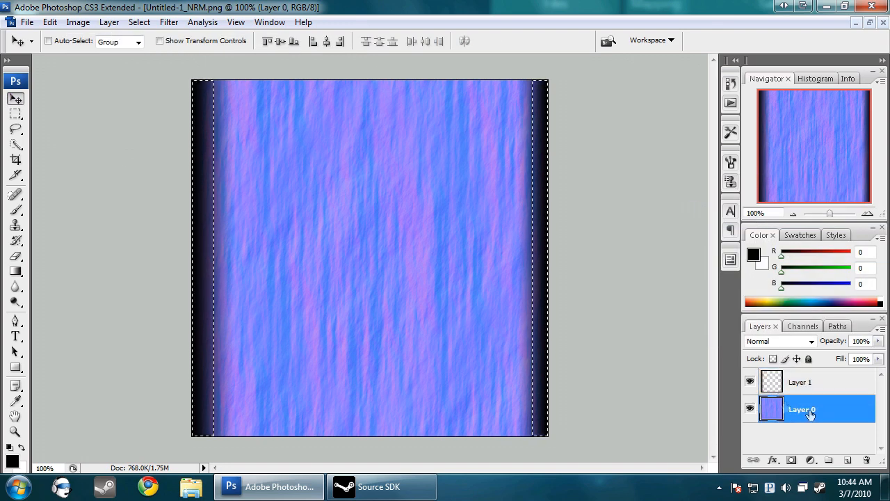
pyautogui.press('Delete')
# Step: Delete the gradient layer, Layer 1, and clear the selection
pyautogui.moveTo(800, 381); pyautogui.dragTo(870, 467)
pyautogui.moveTo(834, 382); pyautogui.dragTo(868, 461)
pyautogui.hotkey('ctrl', 'd')
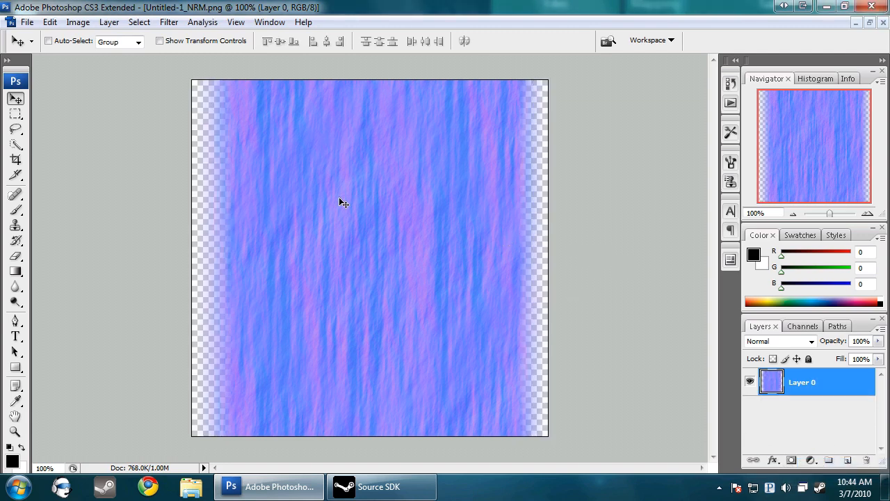
# Step: Save a copy of the normal map to the desktop as a non-interlaced PNG named waterfall_nrm
pyautogui.click(28, 22)
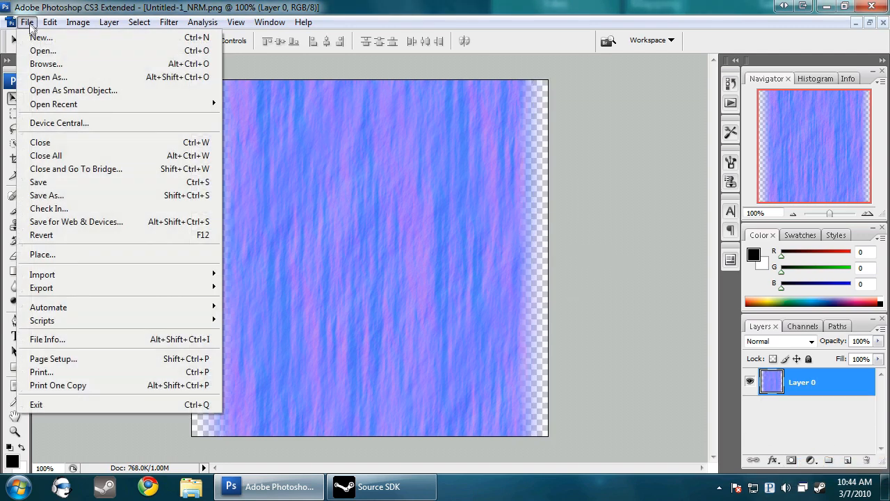
pyautogui.click(70, 195)
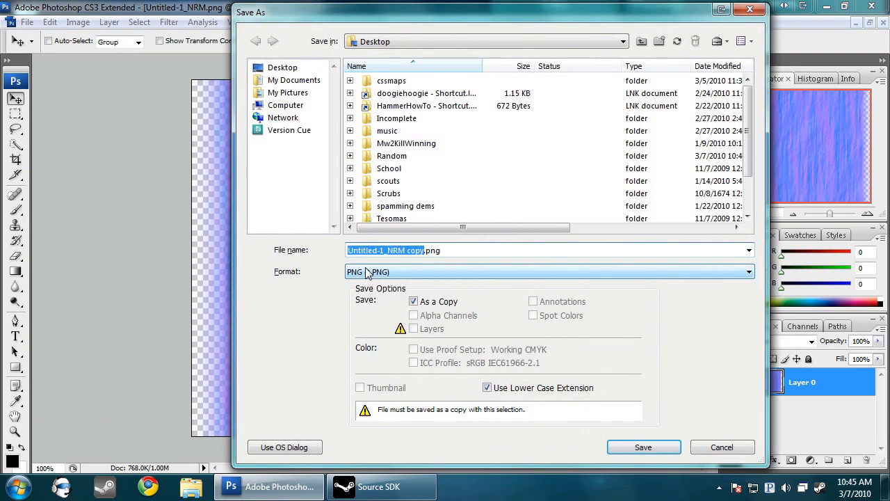
pyautogui.write('waterfall_nrm')
pyautogui.press('Return')
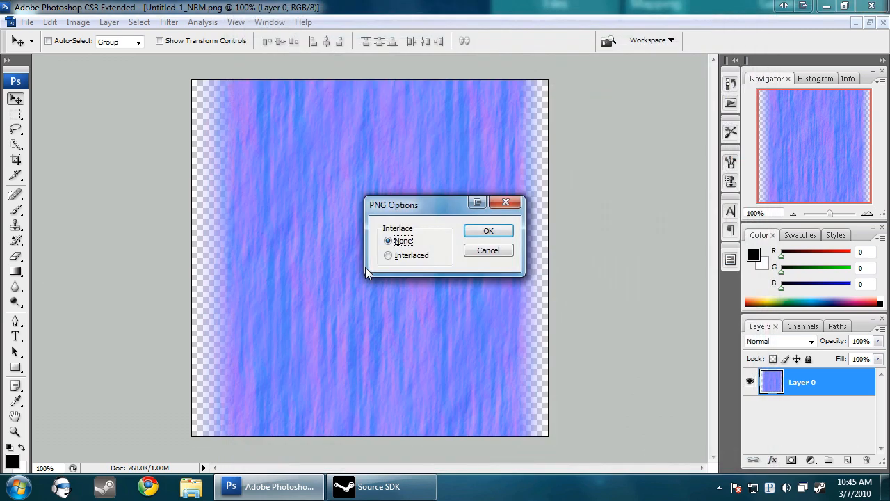
pyautogui.press('Return')
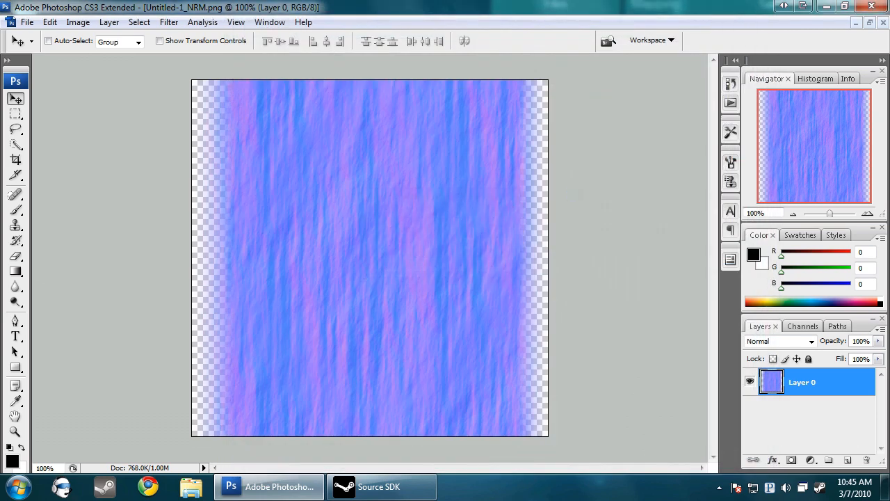
# Step: Switch to the Untitled-1 fiber texture and set its midtone Color Balance levels to -22, 0, +30
pyautogui.hotkey('ctrl', 'w')
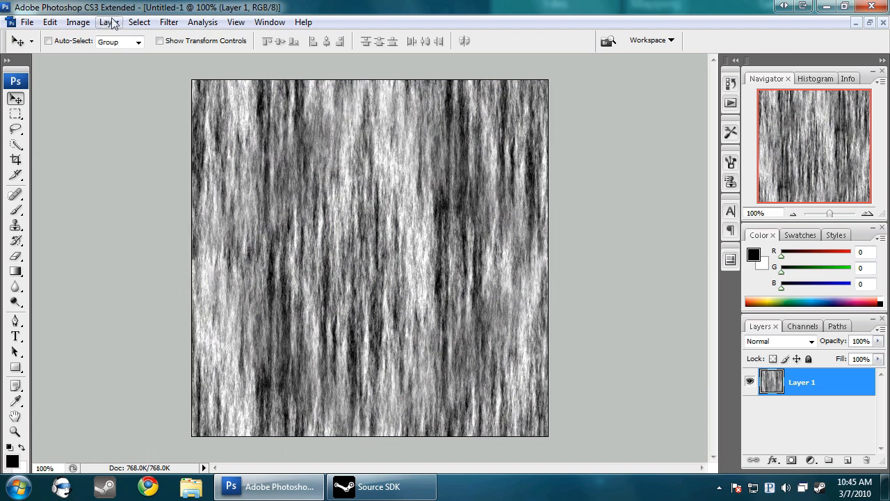
pyautogui.click(169, 22)
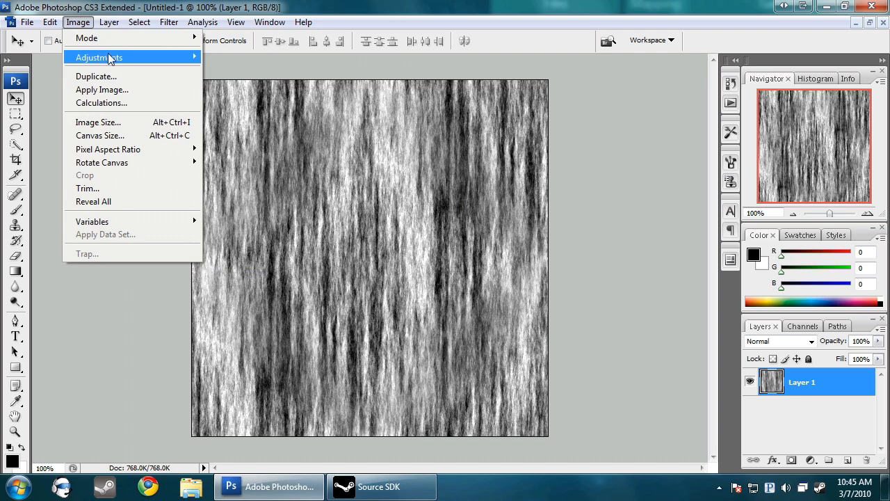
pyautogui.moveTo(109, 59)
pyautogui.click(240, 121)
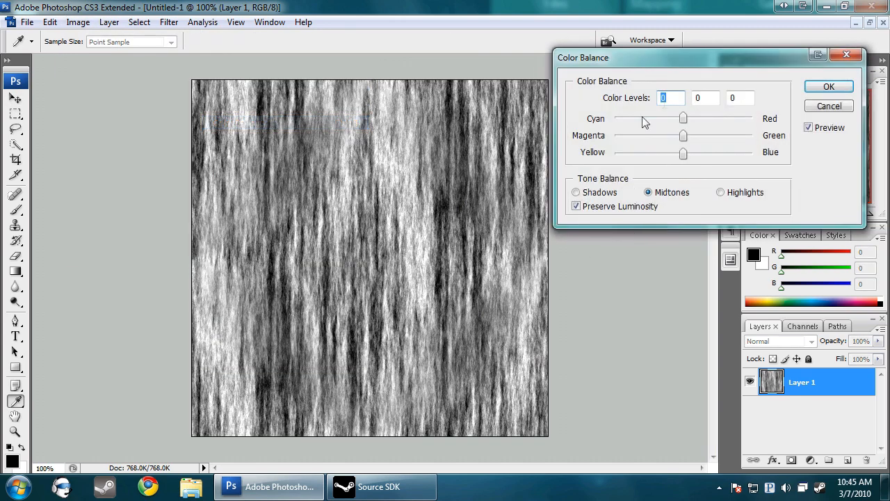
pyautogui.moveTo(678, 122); pyautogui.dragTo(669, 123)
pyautogui.click(705, 154)
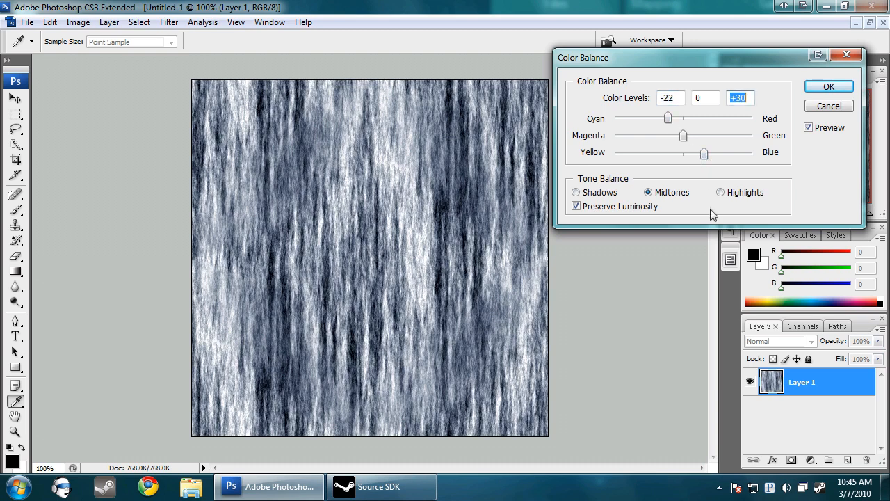
# Step: Set the highlights' Color Balance levels to 0, 0, +19 and apply the adjustment
pyautogui.click(721, 193)
pyautogui.moveTo(683, 154); pyautogui.dragTo(694, 156)
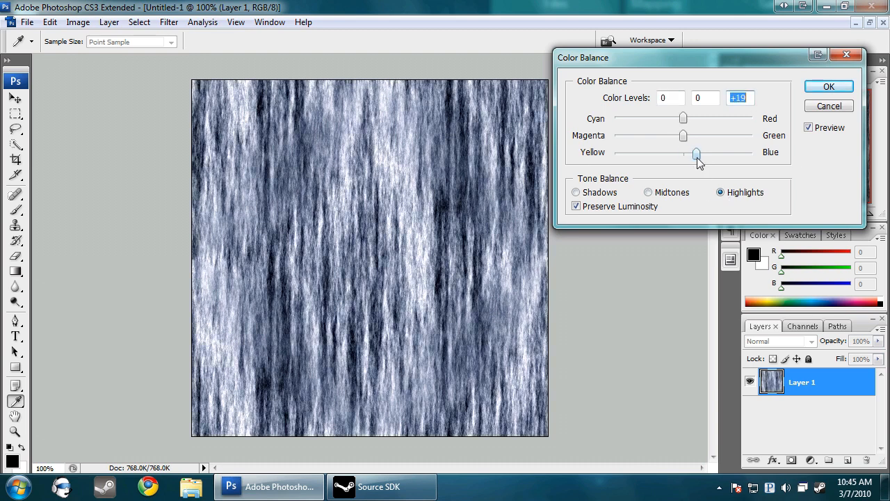
pyautogui.click(825, 87)
pyautogui.press('v')
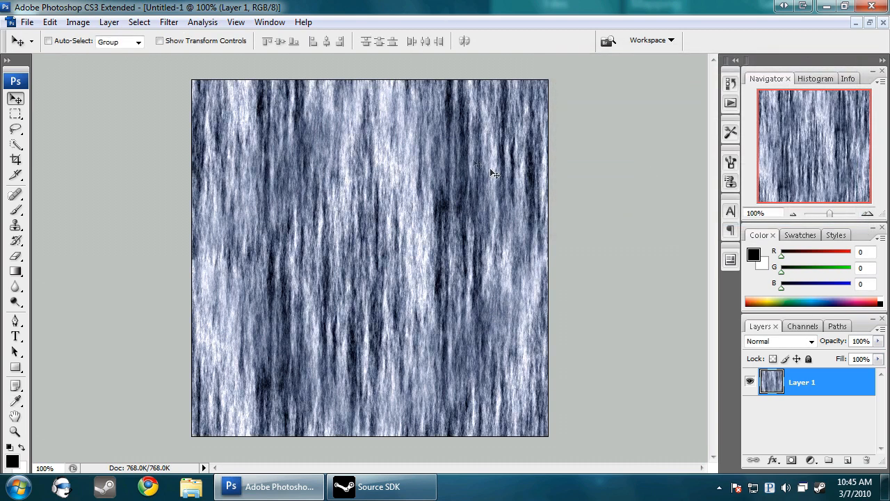
# Step: Copy the whole Untitled-1_NRM image and paste it as a new layer above the fiber texture in Untitled-1
pyautogui.click(869, 23)
pyautogui.moveTo(230, 68); pyautogui.dragTo(483, 74)
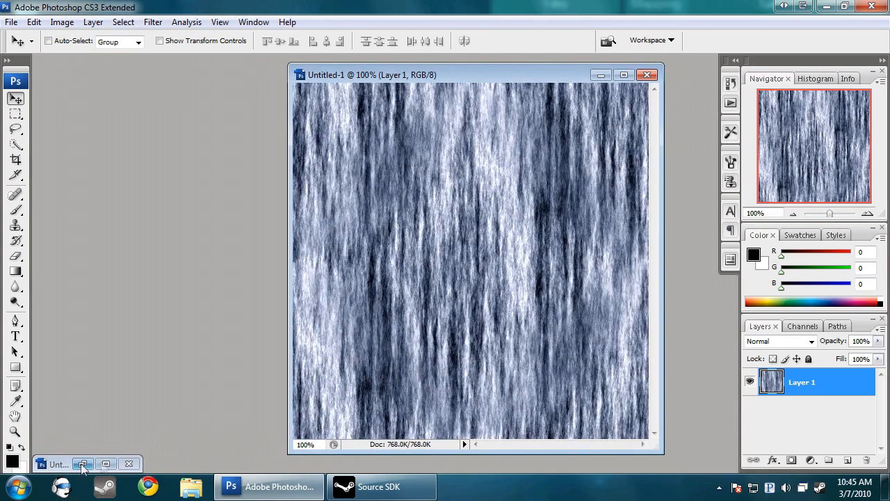
pyautogui.click(106, 464)
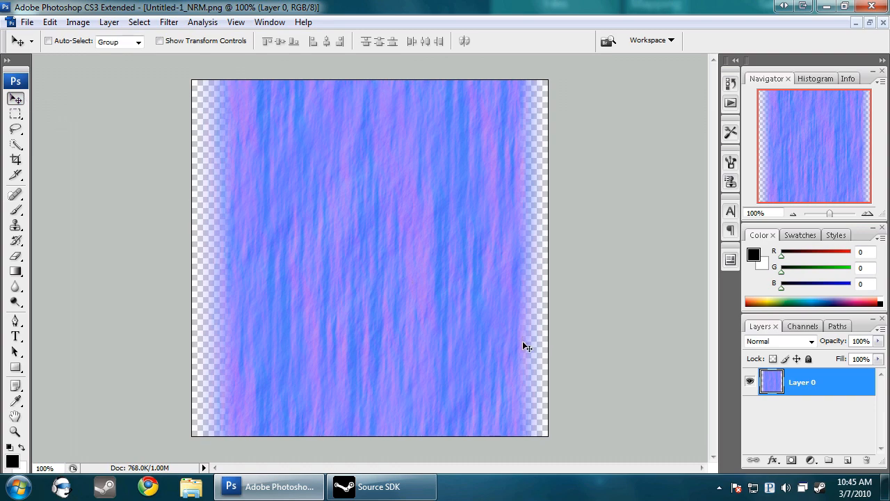
pyautogui.hotkey('ctrl', 'a')
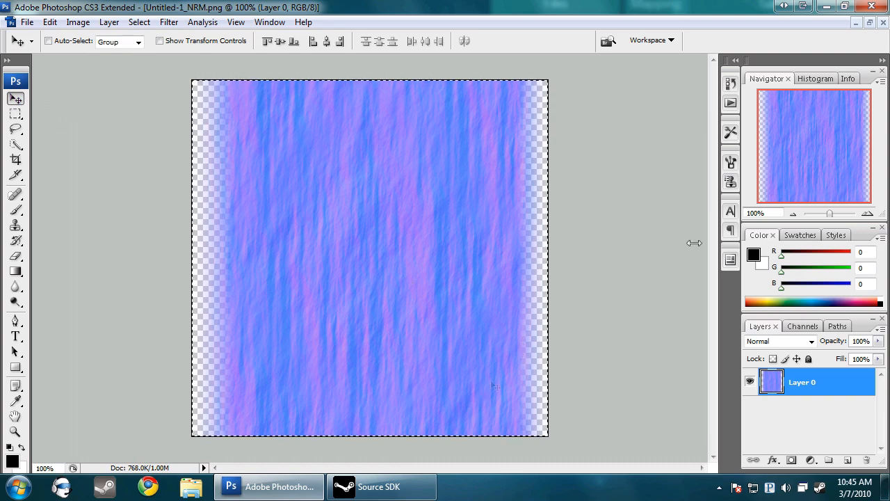
pyautogui.click(884, 22)
pyautogui.click(448, 200)
pyautogui.hotkey('ctrl', 'v')
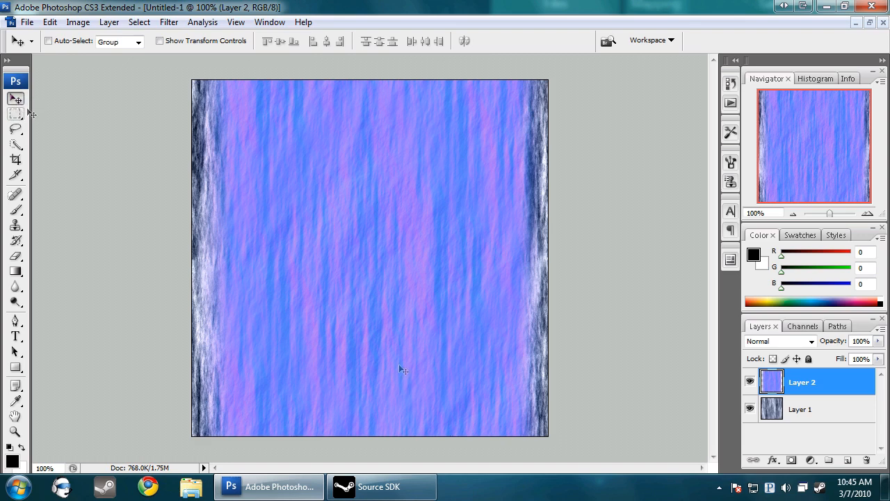
# Step: Select the pasted layer's pixels, invert the selection, and erase the selected edge areas from both Layer 2 and Layer 1
pyautogui.rightClick(766, 395)
pyautogui.click(736, 209)
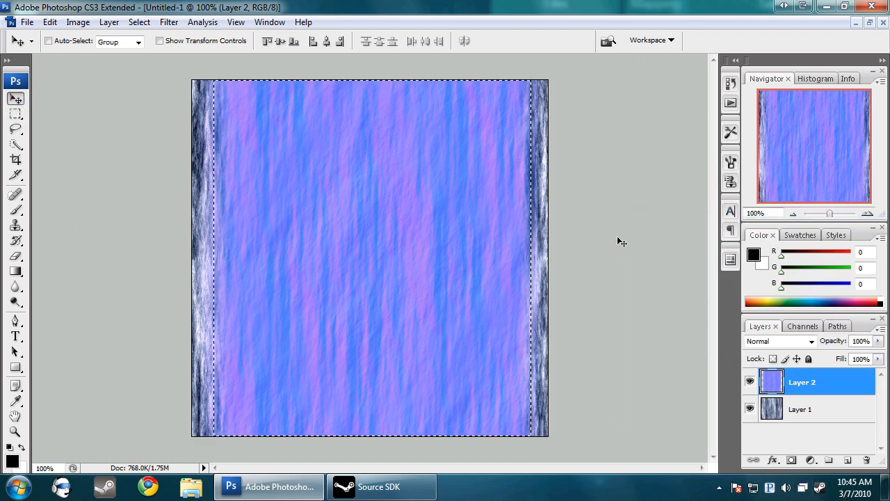
pyautogui.hotkey('ctrl', 'shift', 'i')
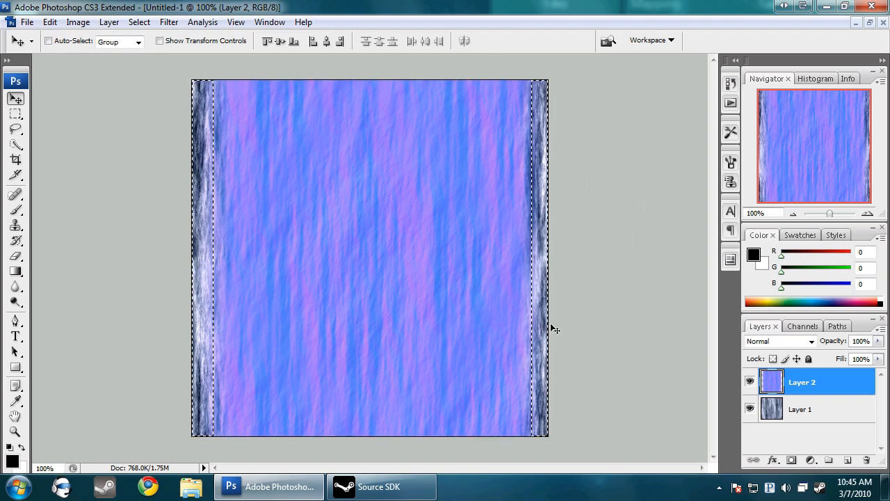
pyautogui.press('Delete')
pyautogui.click(760, 410)
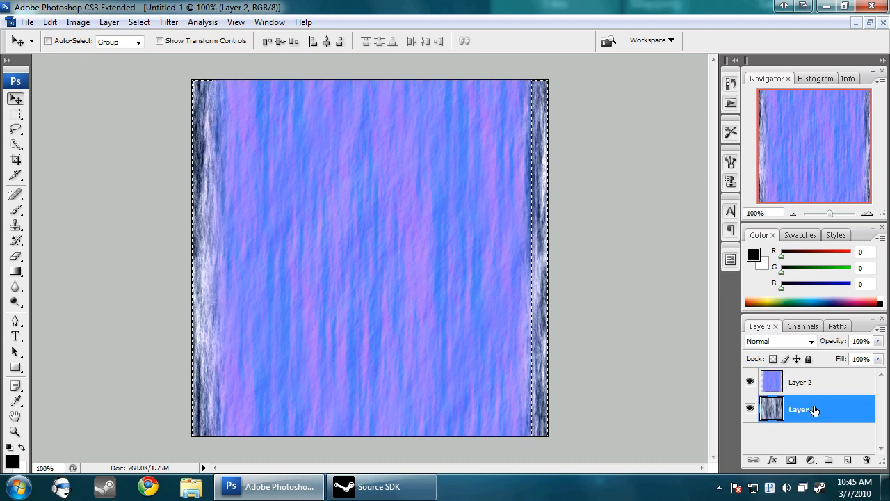
pyautogui.press('Delete')
pyautogui.hotkey('ctrl', 'd')
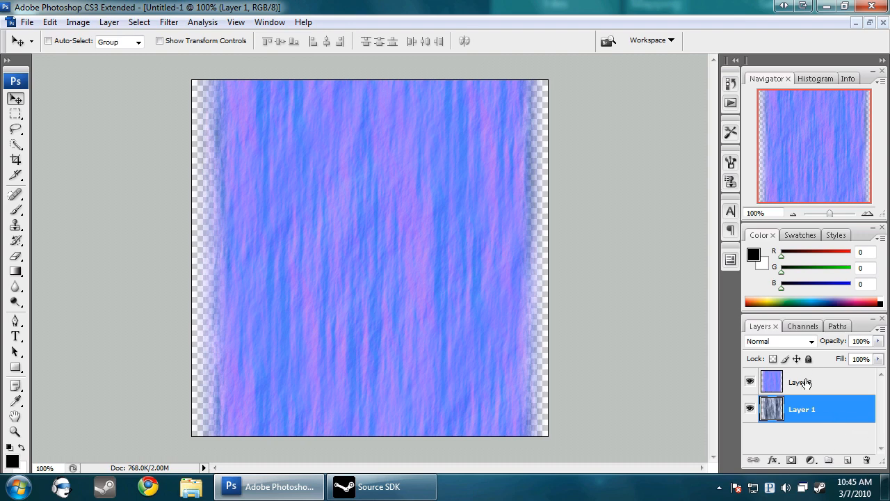
# Step: Delete the pasted normal-map layer and set Layer 1's opacity to 20%
pyautogui.moveTo(803, 382); pyautogui.dragTo(874, 457)
pyautogui.moveTo(864, 460); pyautogui.dragTo(866, 461)
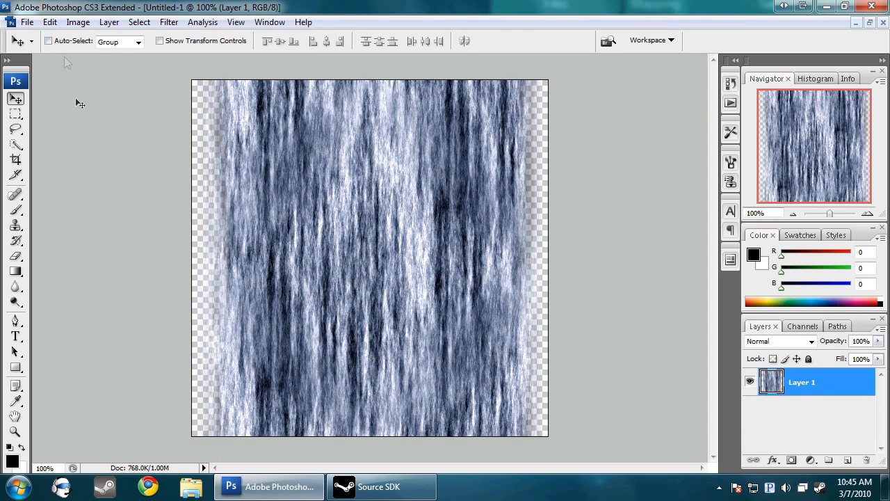
pyautogui.click(877, 341)
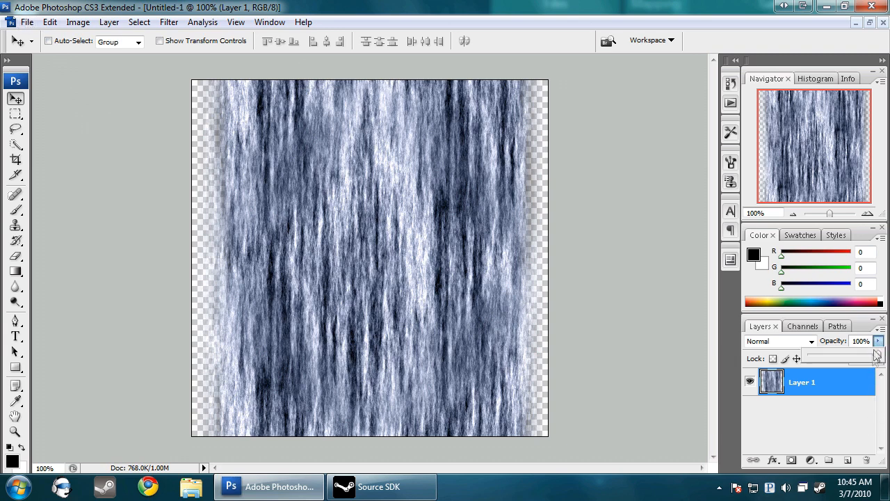
pyautogui.moveTo(828, 358); pyautogui.dragTo(816, 362)
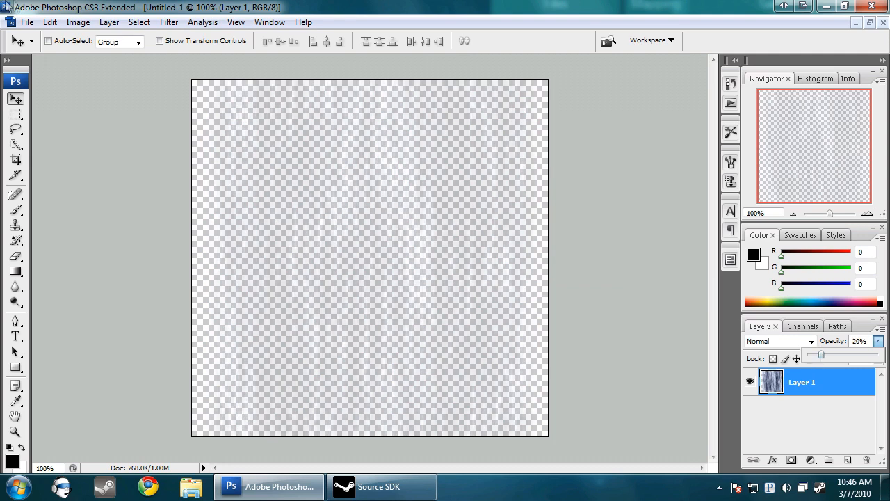
# Step: Save the translucent texture to the desktop as a non-interlaced PNG named waterfall
pyautogui.click(27, 22)
pyautogui.click(75, 194)
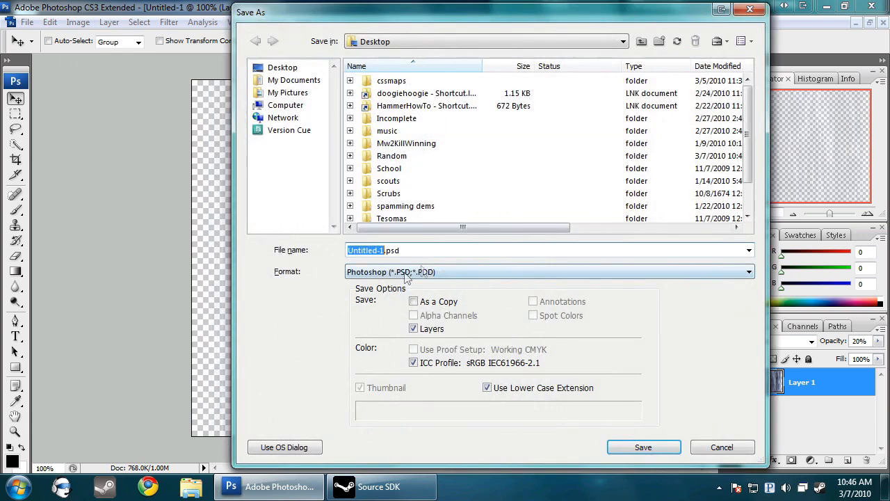
pyautogui.write('waterfall')
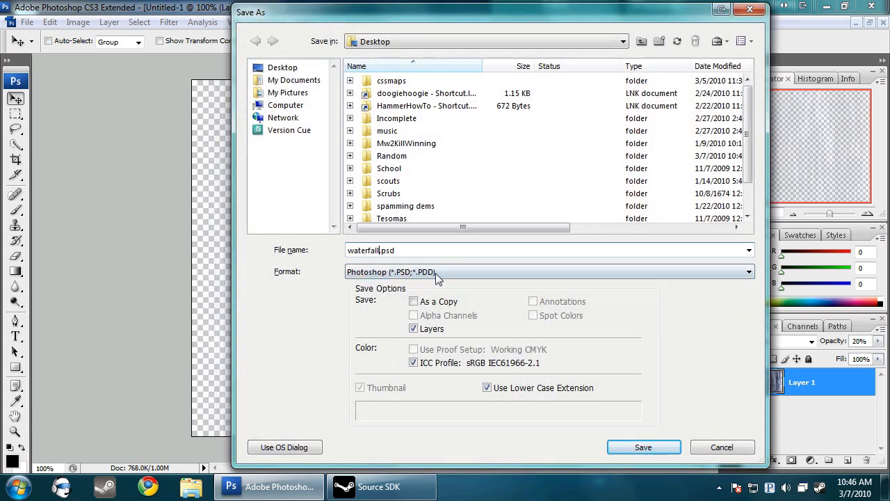
pyautogui.click(437, 272)
pyautogui.scroll(-2, 393, 431)
pyautogui.click(396, 445)
pyautogui.click(643, 448)
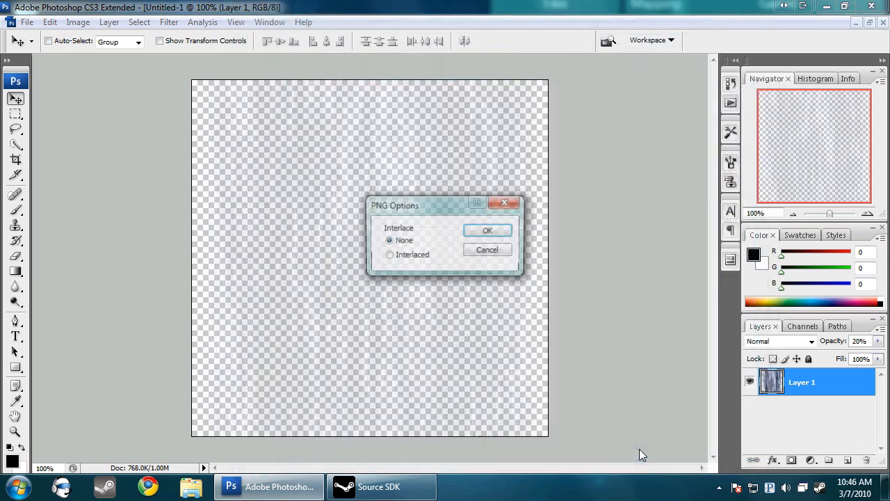
pyautogui.click(489, 233)
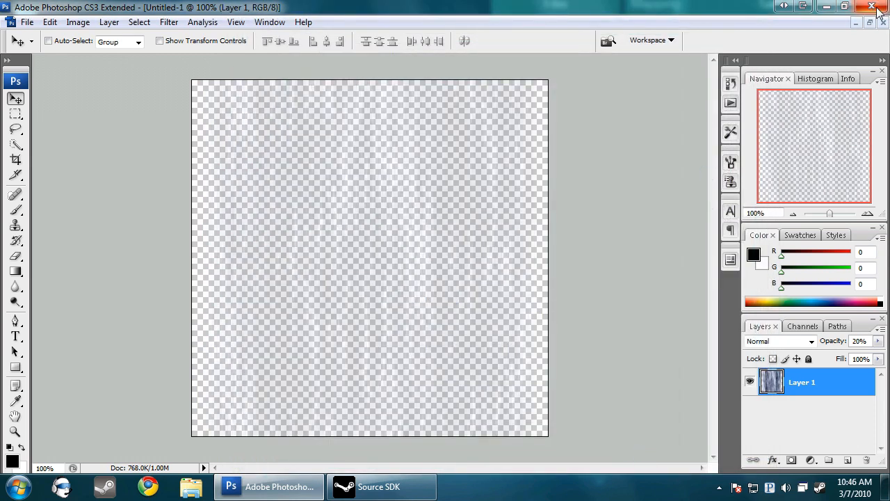
# Step: Close Photoshop and import the waterfall normal-map PNG from the desktop into VTFEdit with the preset VTF options
pyautogui.click(875, 5)
pyautogui.click(445, 194)
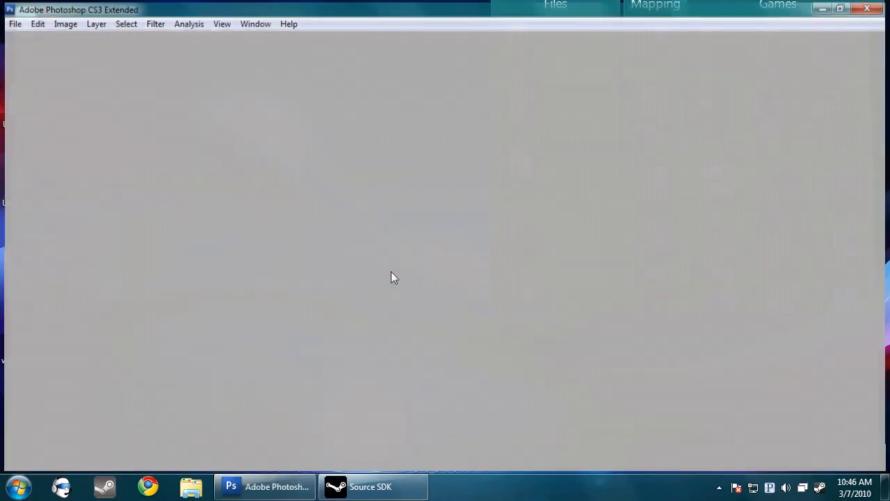
pyautogui.moveTo(684, 56)
pyautogui.moveTo(684, 54); pyautogui.dragTo(686, 74)
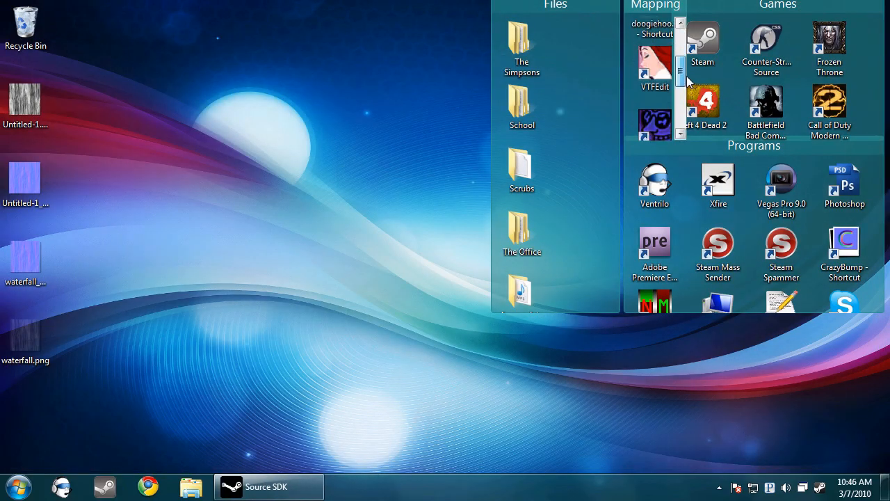
pyautogui.moveTo(25, 258); pyautogui.dragTo(668, 69)
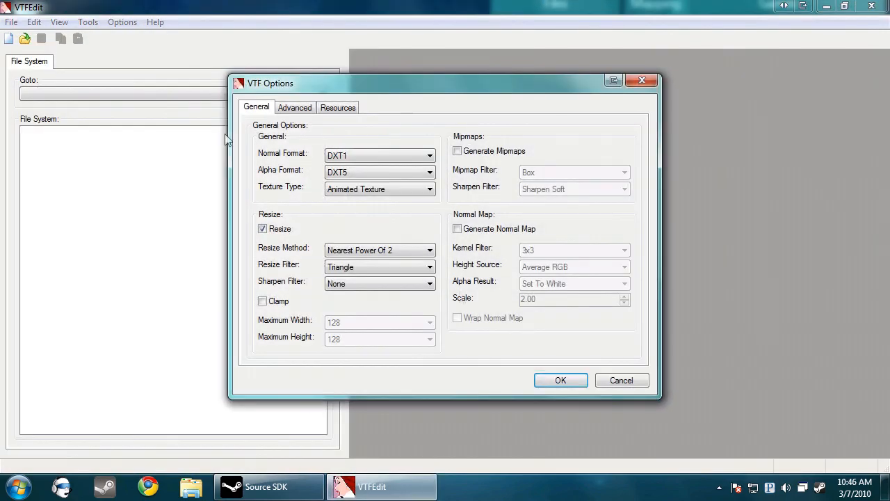
pyautogui.click(551, 379)
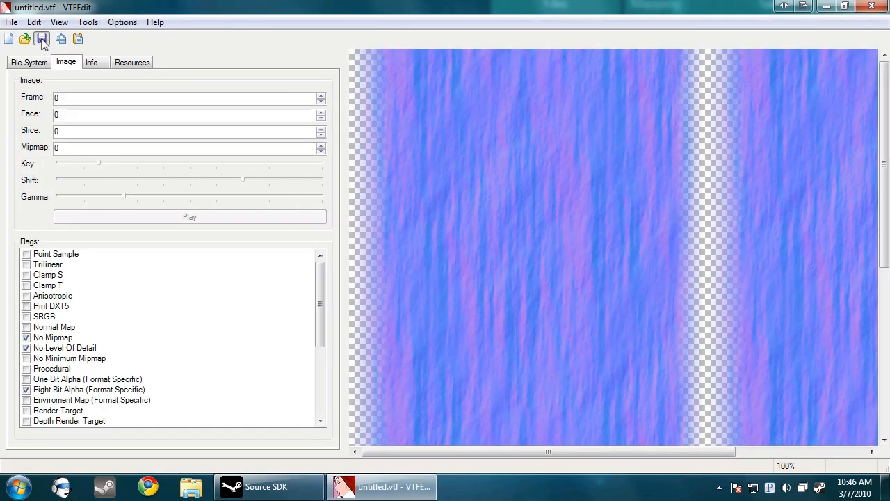
# Step: Save the imported normal map to the desktop as a VTF file named waterfall_nrm and close VTFEdit
pyautogui.click(41, 38)
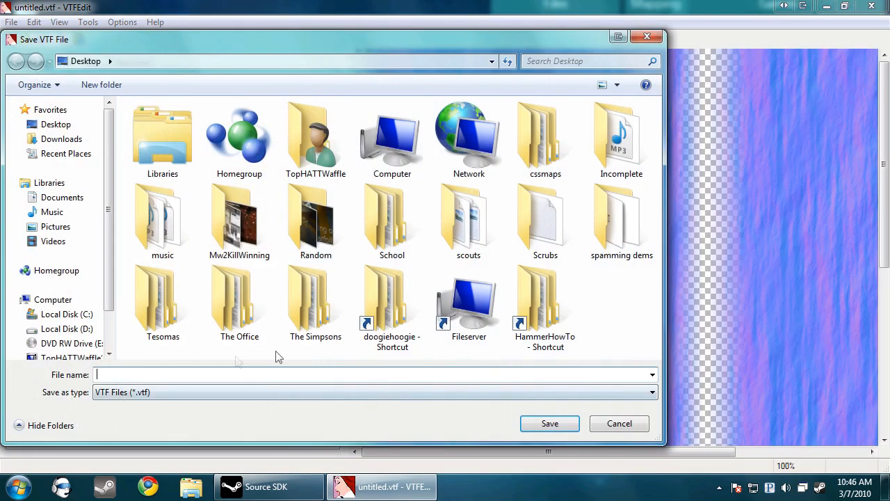
pyautogui.write('waterfall_nrm')
pyautogui.press('Return')
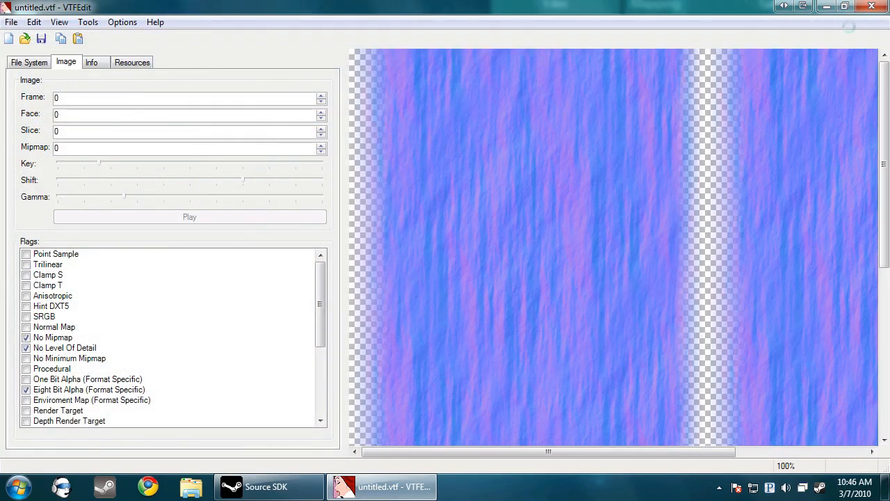
pyautogui.hotkey('alt', 'F4')
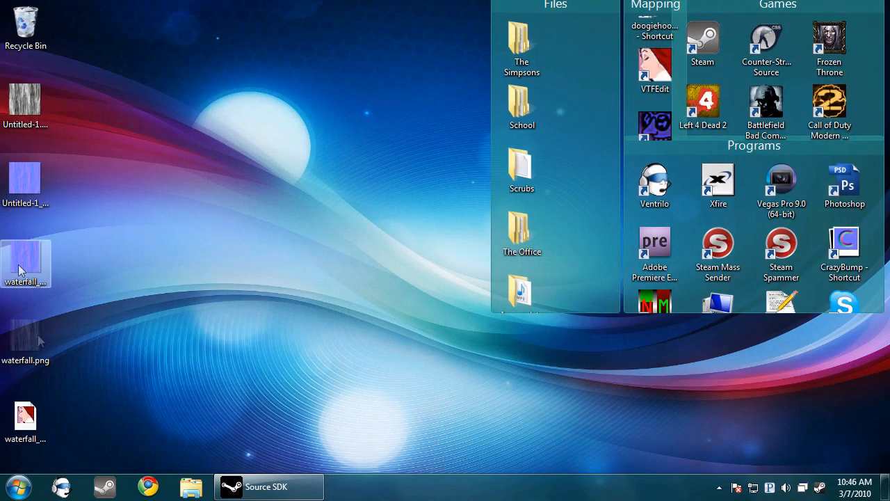
# Step: Import waterfall.png into VTFEdit with the preset options and save it to the desktop as a VTF file named waterfall
pyautogui.moveTo(26, 340); pyautogui.dragTo(654, 64)
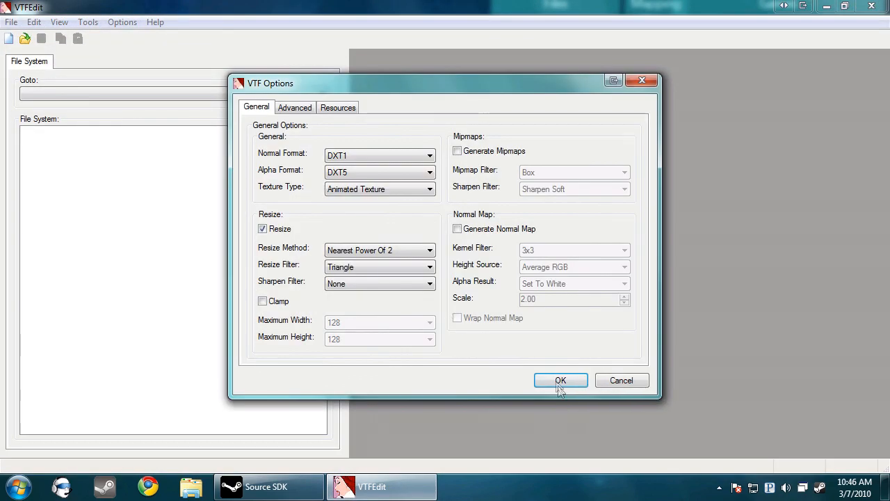
pyautogui.click(554, 377)
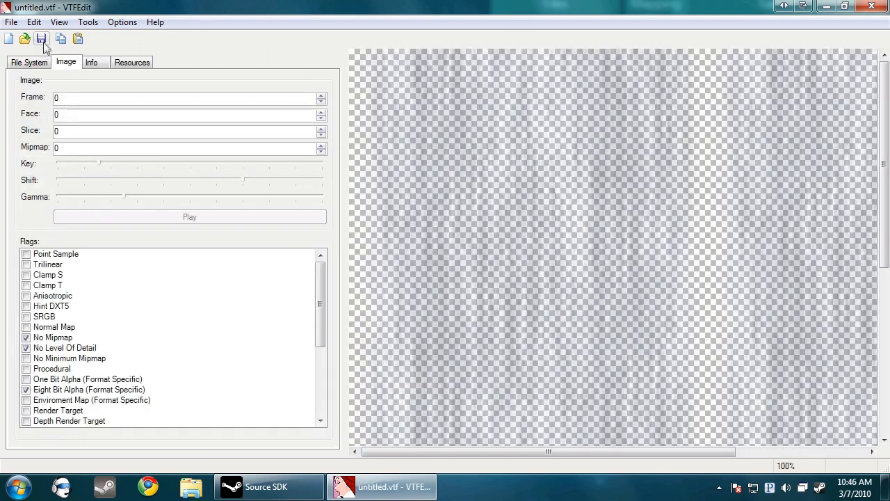
pyautogui.click(41, 39)
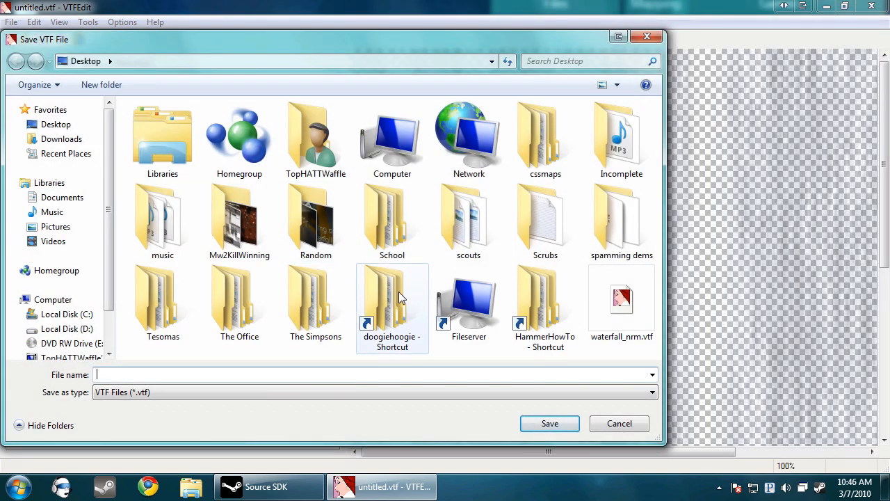
pyautogui.write('waterfall')
pyautogui.press('Return')
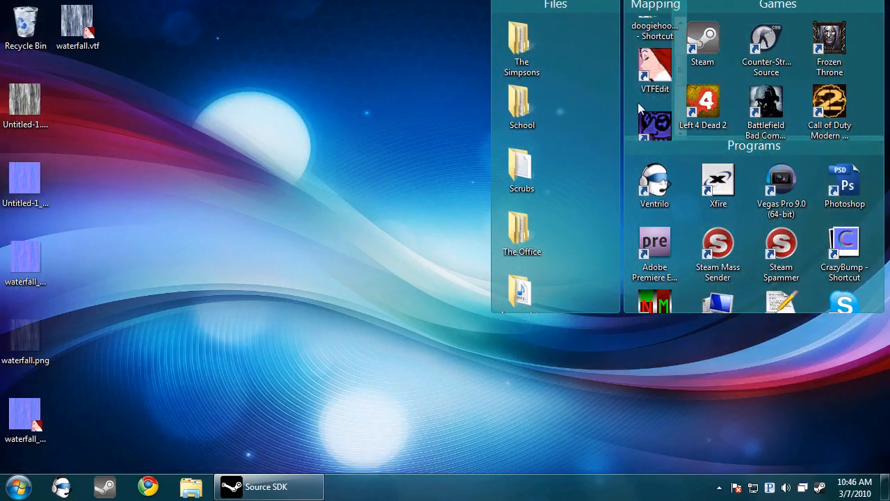
# Step: Open the materials folder inside Counter-Strike Source's cstrike directory
pyautogui.scroll(2, 654, 105)
pyautogui.doubleClick(653, 104)
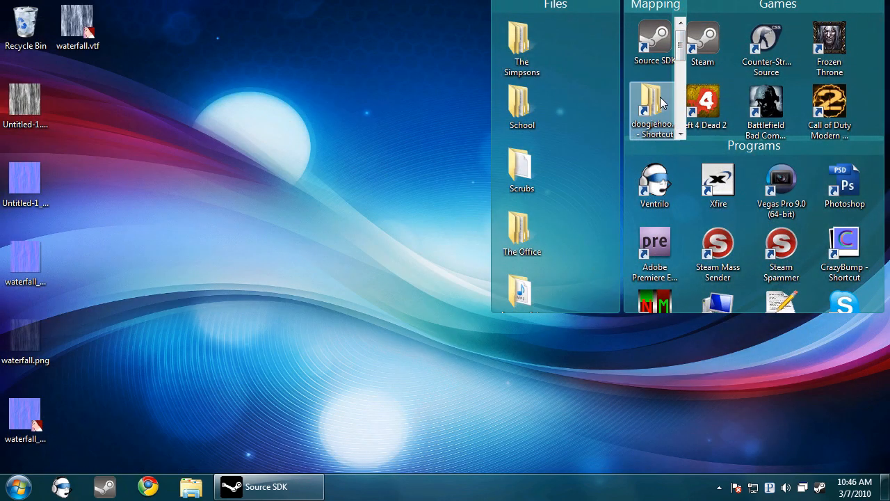
pyautogui.doubleClick(373, 259)
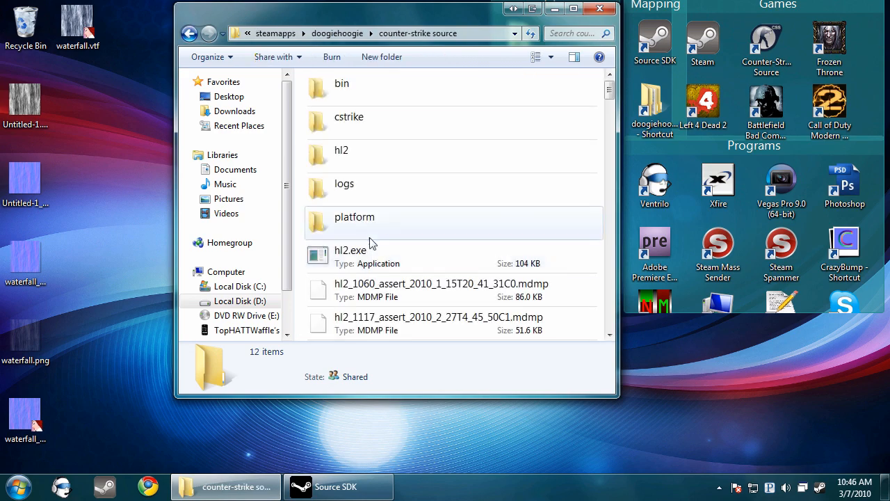
pyautogui.doubleClick(363, 125)
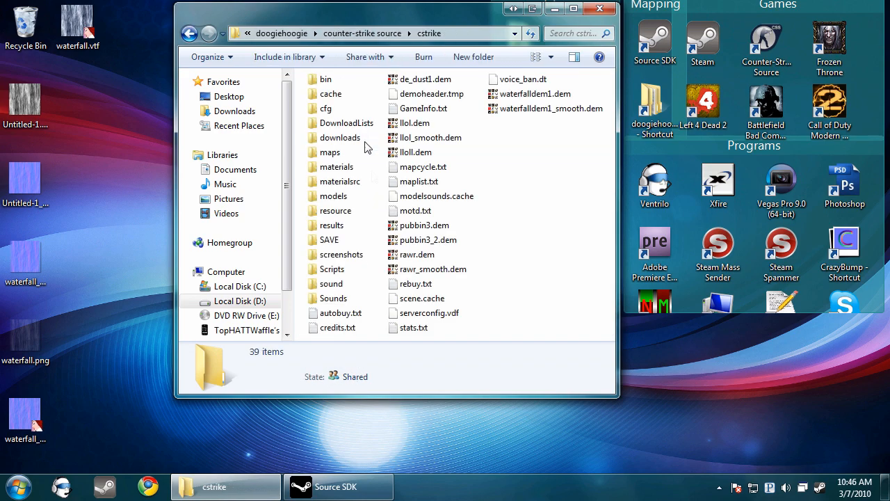
pyautogui.doubleClick(341, 168)
# Step: Delete the last folder listed in the materials directory
pyautogui.scroll(-12, 379, 258)
pyautogui.click(341, 324)
pyautogui.press('Delete')
# Step: Create a new folder named waterfall in the materials directory
pyautogui.rightClick(342, 322)
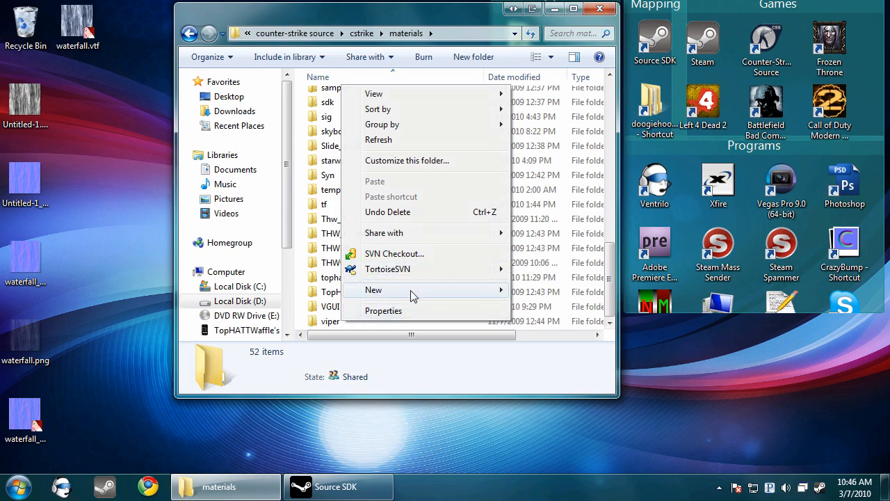
pyautogui.moveTo(411, 292)
pyautogui.click(579, 85)
pyautogui.write('wa')
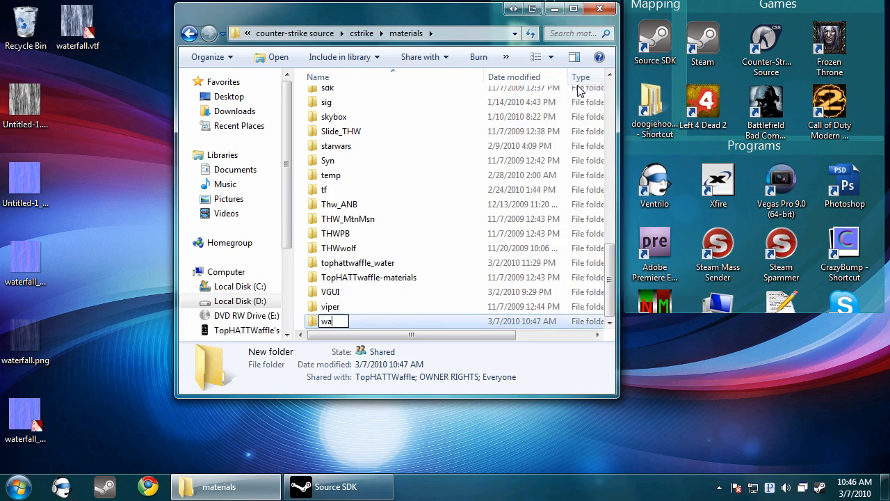
pyautogui.write('terfall')
pyautogui.press('Return')
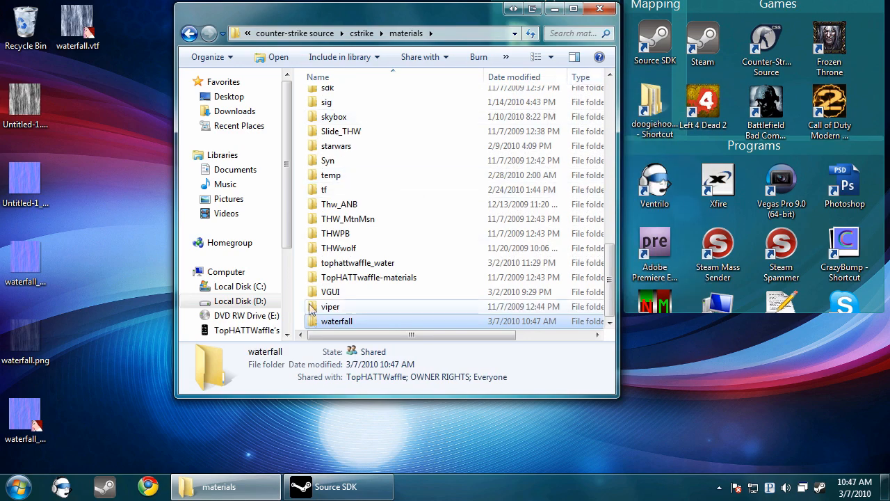
# Step: Copy waterfall.vtf and waterfall_nrm.vtf from the desktop into the new waterfall folder
pyautogui.doubleClick(337, 321)
pyautogui.moveTo(103, 446); pyautogui.dragTo(41, 390)
pyautogui.keyDown('ctrl'); pyautogui.click(84, 35); pyautogui.keyUp('ctrl')
pyautogui.moveTo(85, 20); pyautogui.dragTo(361, 161)
pyautogui.click(148, 487)
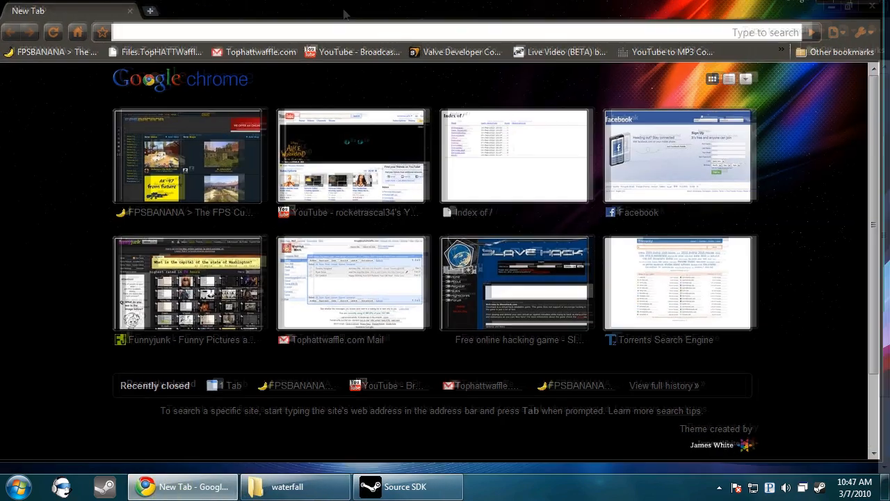
pyautogui.moveTo(344, 13); pyautogui.dragTo(0, 14)
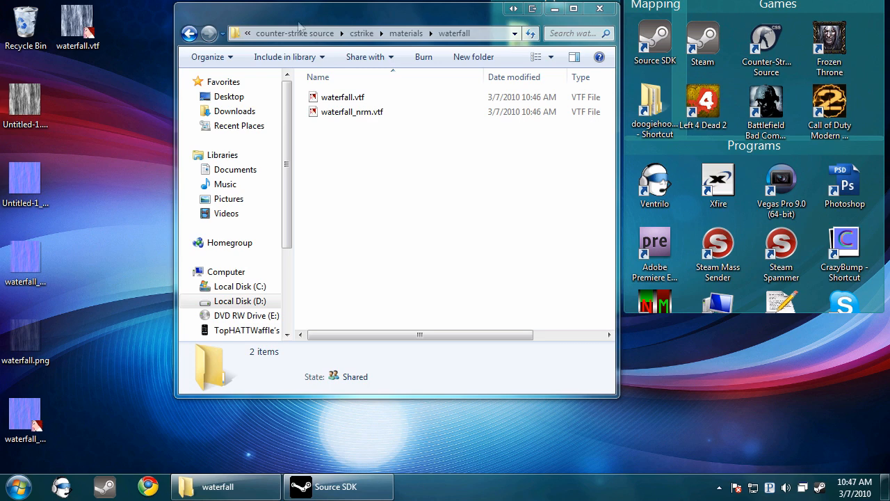
# Step: Create a text document in the waterfall folder and name it waterfall_nrm.vmt, accepting the extension change
pyautogui.rightClick(327, 197)
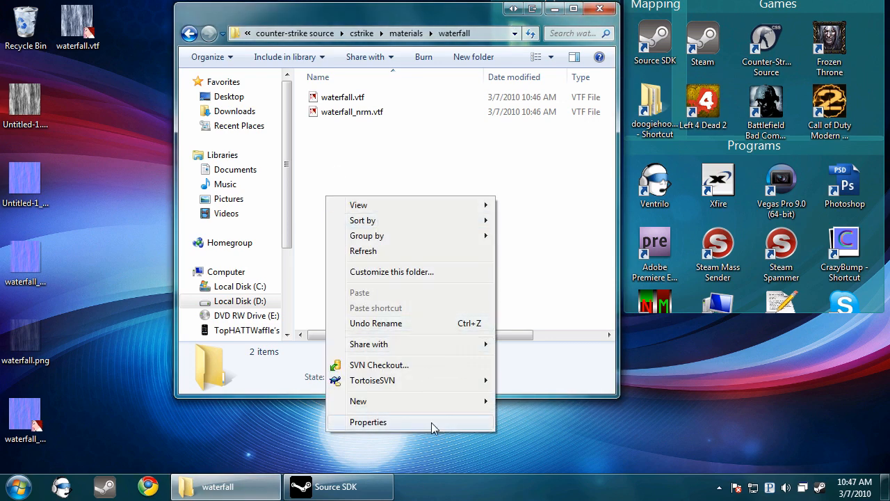
pyautogui.moveTo(447, 402)
pyautogui.click(542, 356)
pyautogui.write('waterfall_nrm')
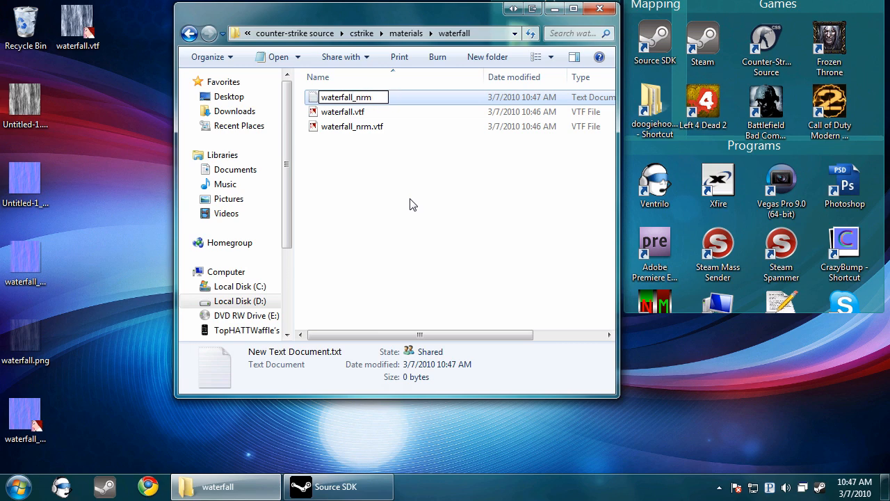
pyautogui.write('.vmt')
pyautogui.press('Return')
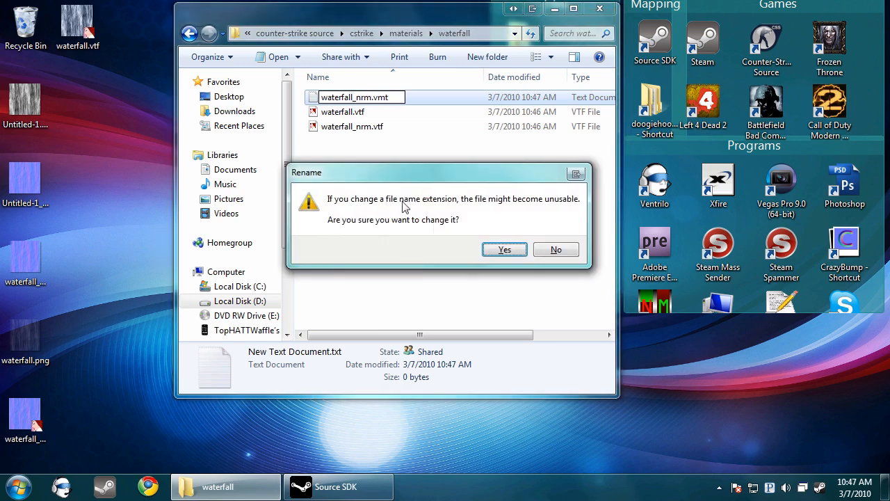
pyautogui.click(504, 250)
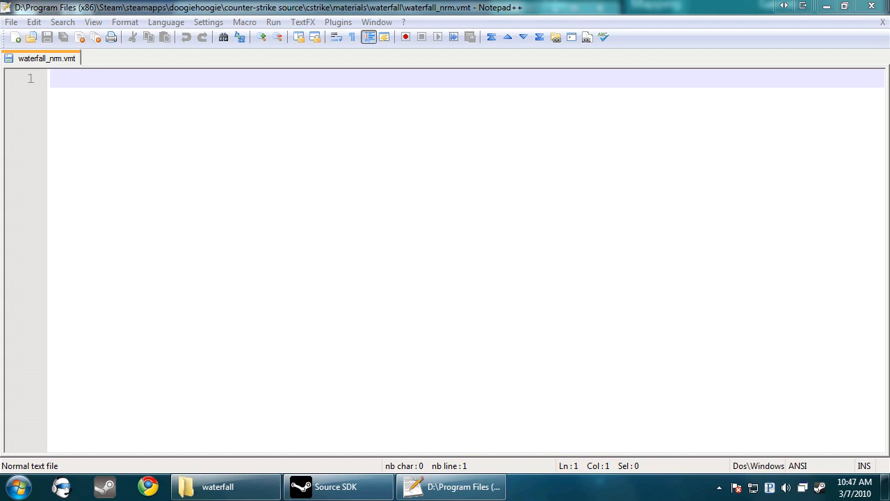
# Step: Fill waterfall_nrm.vmt with a translucent Refract material: refractamount .085, bluramount 1, dudvmap and normalmap waterfall/waterfall_nrm, and $bumpTransform scrolling at rate 1.3, angle 270.00
pyautogui.write('"Refract" { \t"$refractamount" ".085" \t"$bluramount" "1" \t"$scale" "[1 1]" \t"$dudvmap" "waterfall/waterfall_nrm" \t"$normalmap" "waterfall/waterfall_nrm" \t"$translucent" 1 \tProxies \t{ \t\tTextureScroll \t\t{ \t\t\ttexturescrollvar $bumpTransform \t\t\ttexturescrollrate 1.3 \t\t\ttexturescrollangle 270.00 \t\t} \t} }')
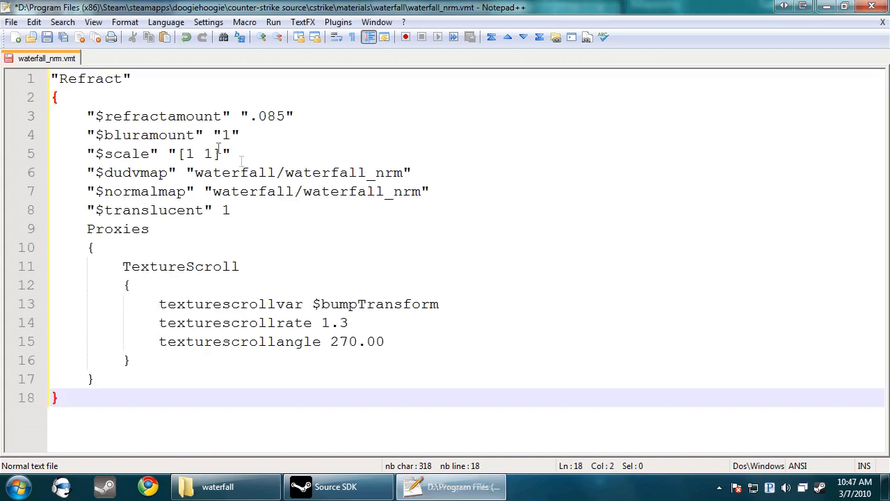
pyautogui.moveTo(434, 192); pyautogui.dragTo(71, 173)
pyautogui.click(442, 160)
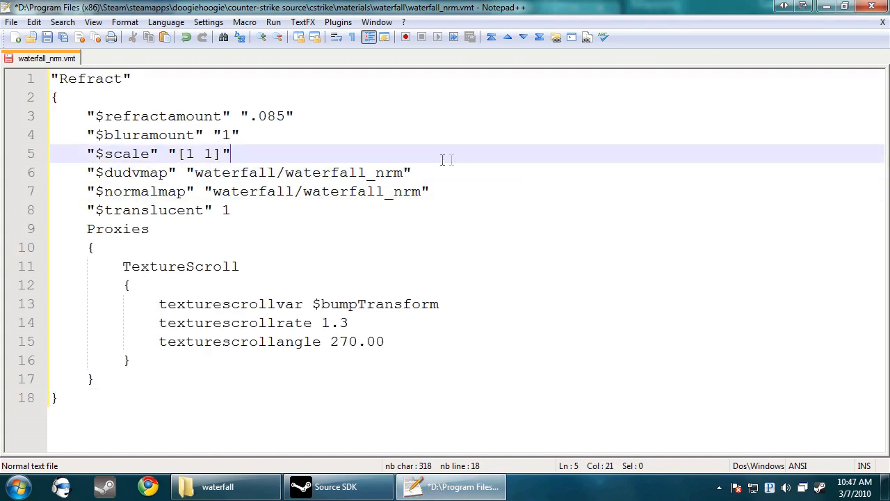
# Step: Remove the $dudvmap line from waterfall_nrm.vmt, save the file, and close Notepad++
pyautogui.moveTo(448, 182); pyautogui.dragTo(48, 173)
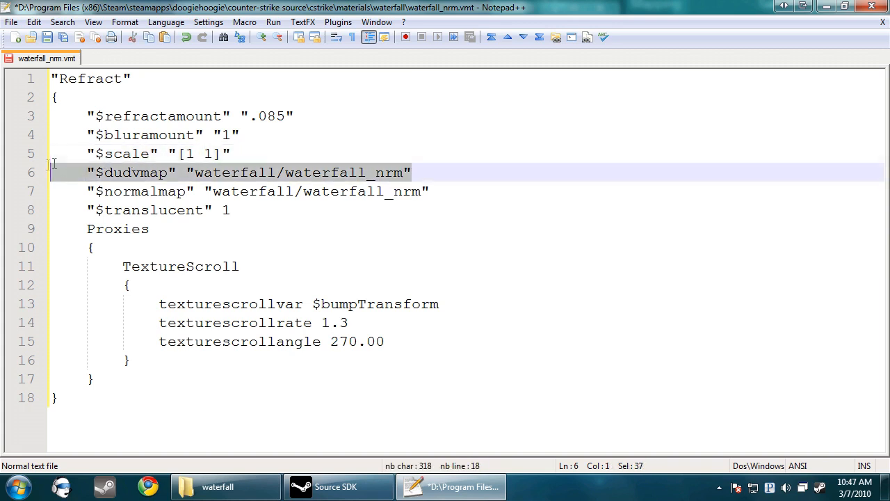
pyautogui.press('BackSpace')
pyautogui.press('BackSpace')
pyautogui.hotkey('ctrl', 's')
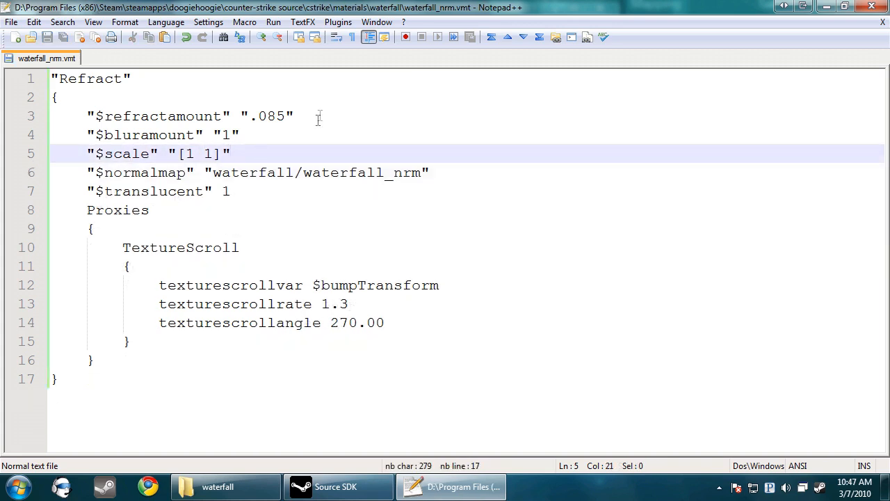
pyautogui.click(321, 85)
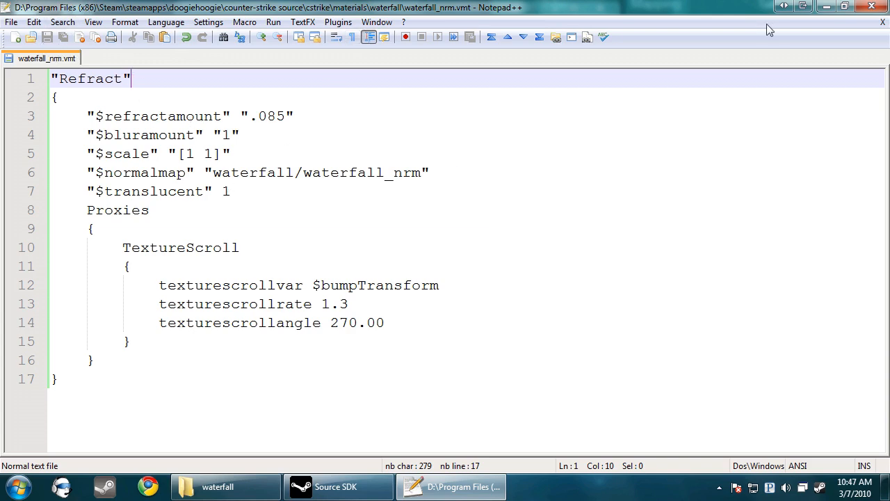
pyautogui.click(880, 22)
pyautogui.click(872, 6)
# Step: Create a second text document in the waterfall folder and name it waterfall.vmt, accepting the extension change
pyautogui.rightClick(363, 280)
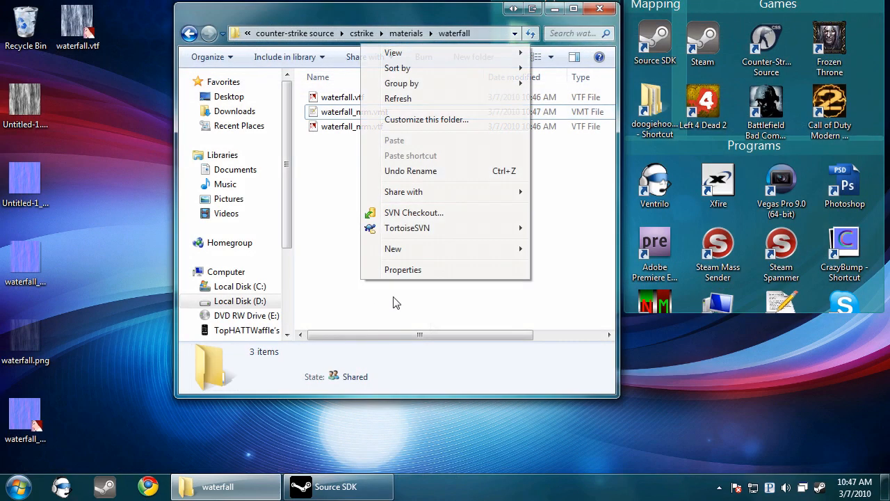
pyautogui.moveTo(415, 252)
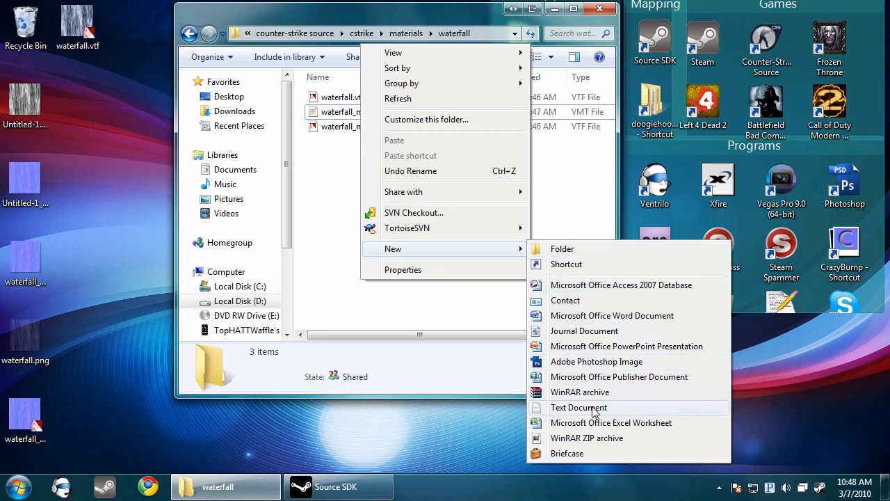
pyautogui.click(549, 409)
pyautogui.write('wa')
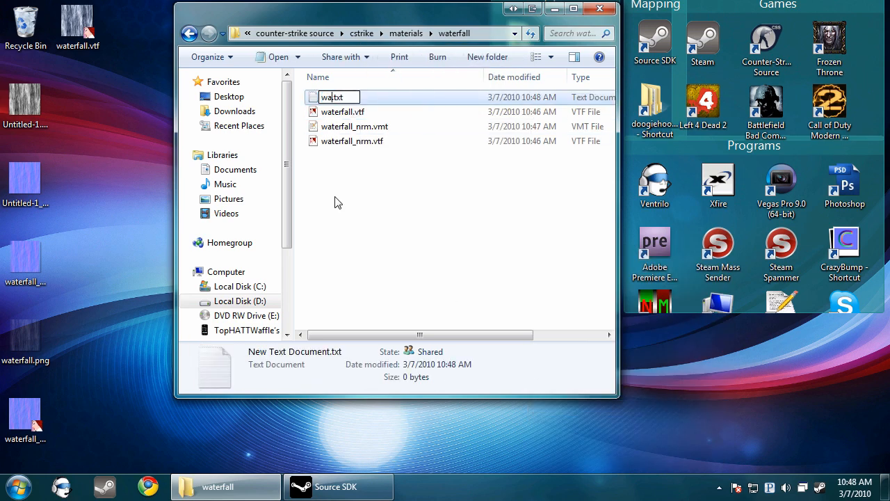
pyautogui.write('terfall.vmt')
pyautogui.press('Return')
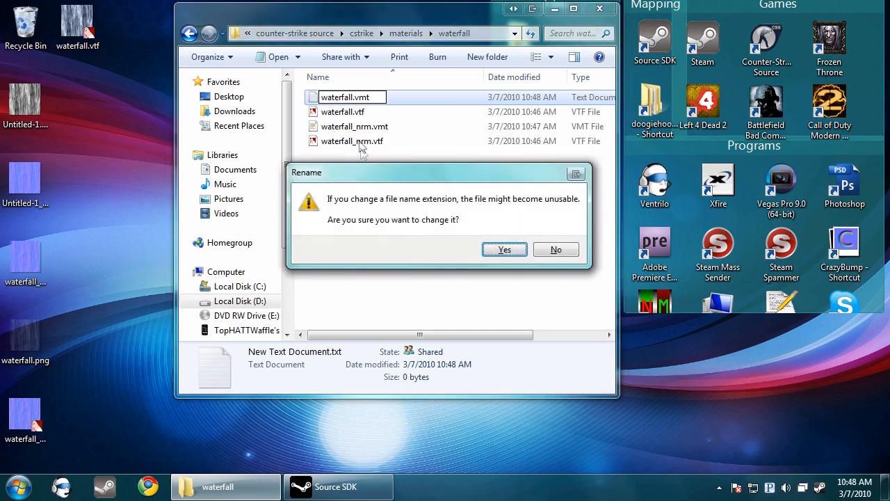
pyautogui.click(504, 249)
# Step: Fill waterfall.vmt with a translucent LightmappedGeneric material using waterfall/waterfall as $basetexture, scrolling at rate 1.3 and angle 270, then save and close it
pyautogui.doubleClick(375, 97)
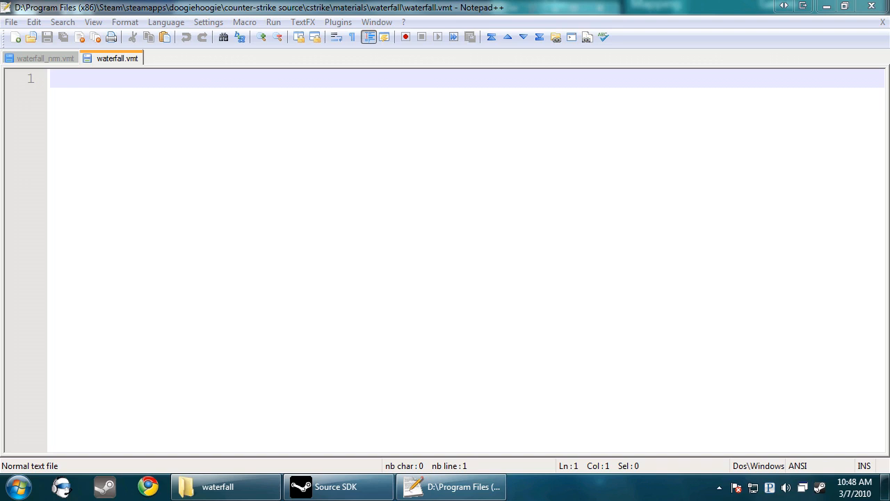
pyautogui.write('LightmappedGeneric { \t$basetexture waterfall/waterfall \t"$translucent" 1 \t"proxies" \t{ \t\t"TextureScroll" \t\t\t{ \t\t\t"Texturescrollvar" "$Basetexturetransform" \t\t\t"Texturescrollrate" "1.3" \t\t\t"texturescrollangle" "270" \t\t\t} \t} }')
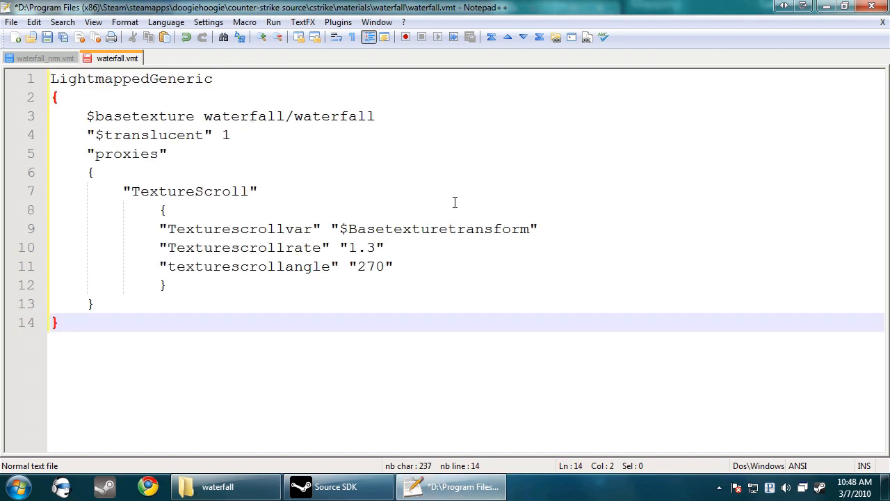
pyautogui.hotkey('ctrl', 's')
pyautogui.click(872, 7)
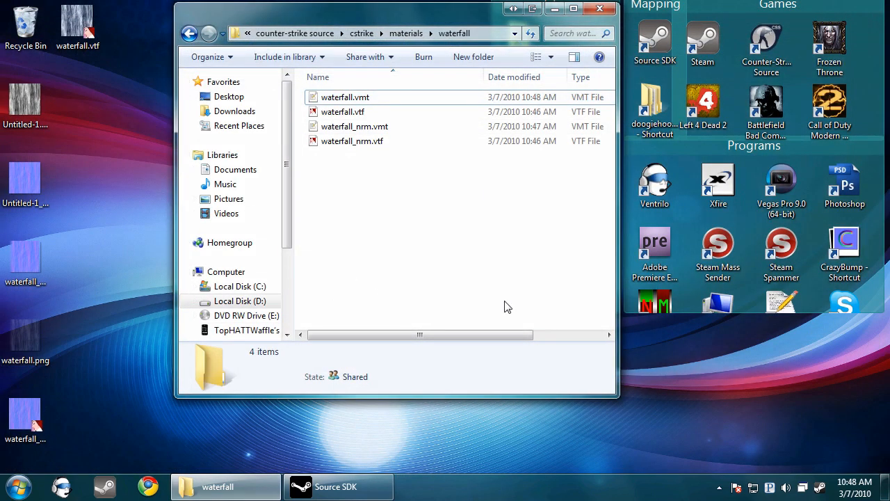
# Step: Close the waterfall folder, switch to the Hammer Editor from Source SDK, and open waterfallroom.vmf
pyautogui.click(600, 8)
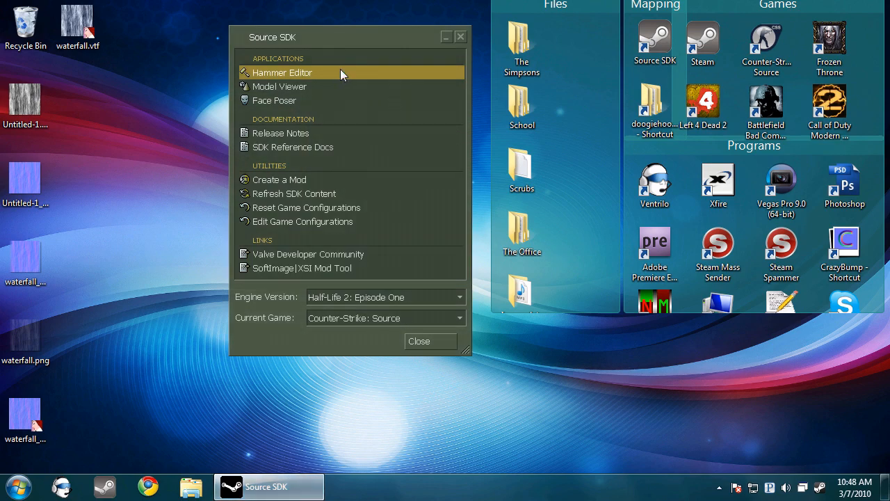
pyautogui.doubleClick(340, 74)
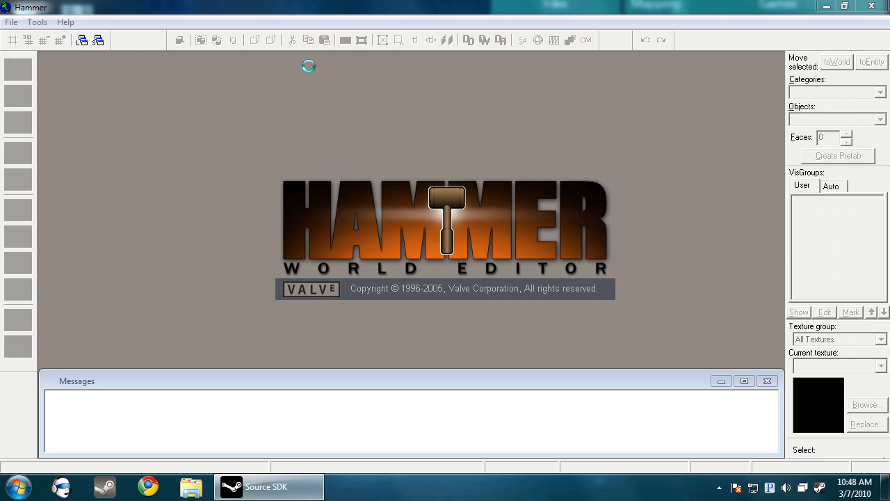
pyautogui.click(10, 21)
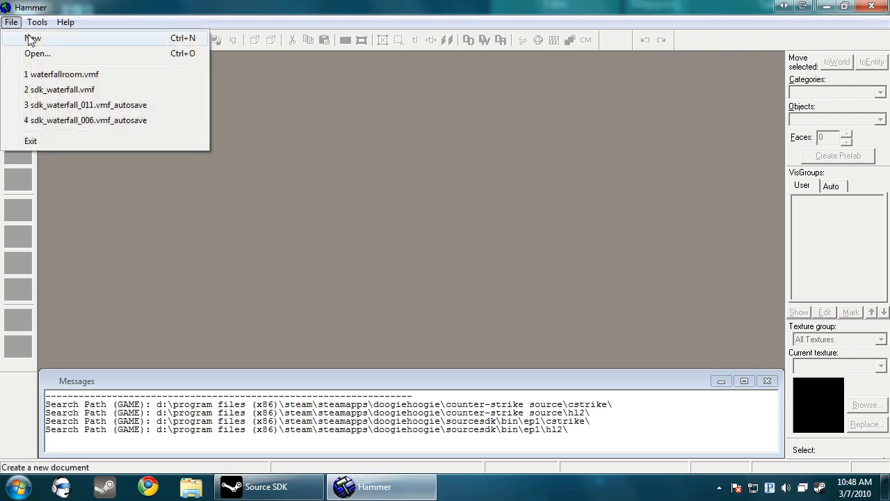
pyautogui.click(107, 77)
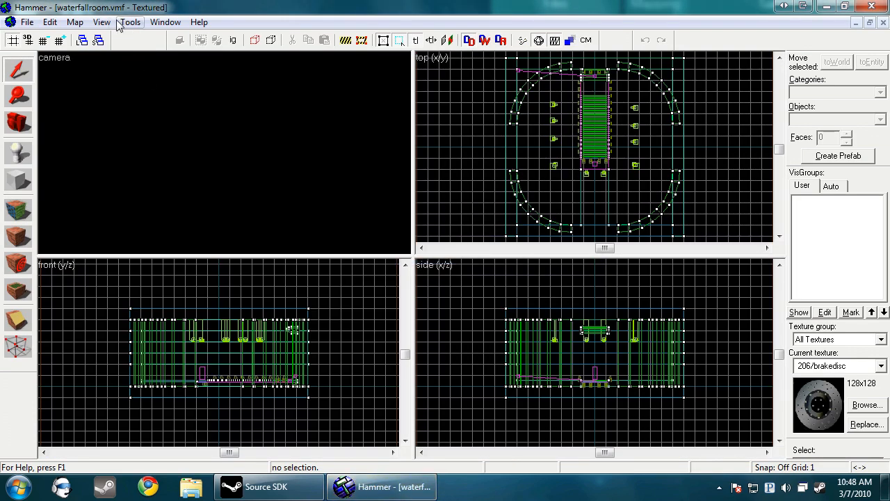
pyautogui.click(106, 23)
pyautogui.click(197, 208)
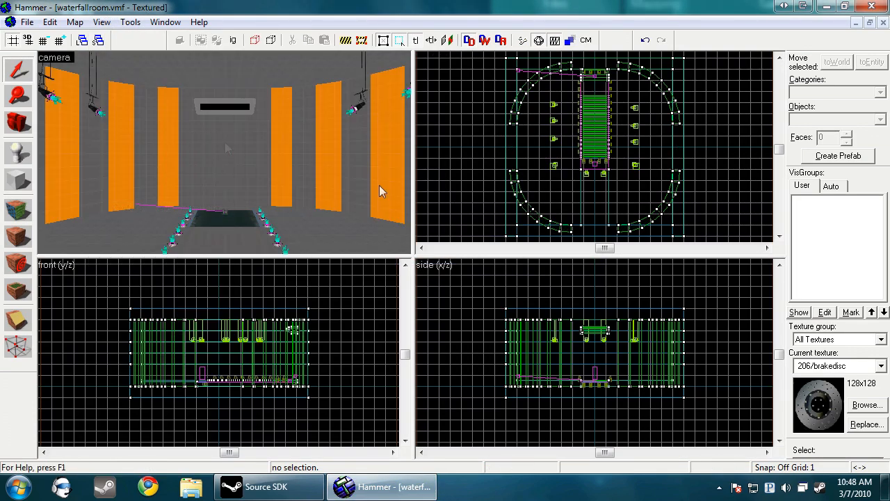
# Step: Pick up tools/toolsnodraw as the current texture from a nodraw surface in the room
pyautogui.press('z')
pyautogui.press('w')
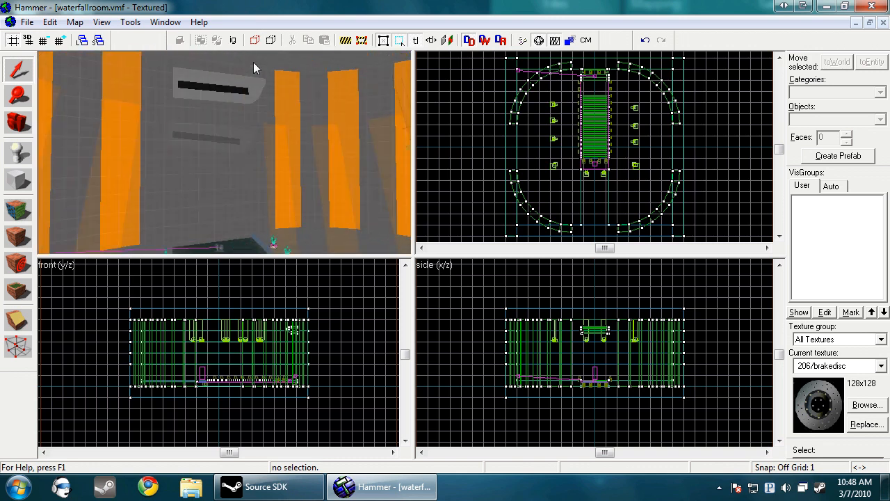
pyautogui.press('w')
pyautogui.press('s')
pyautogui.press('z')
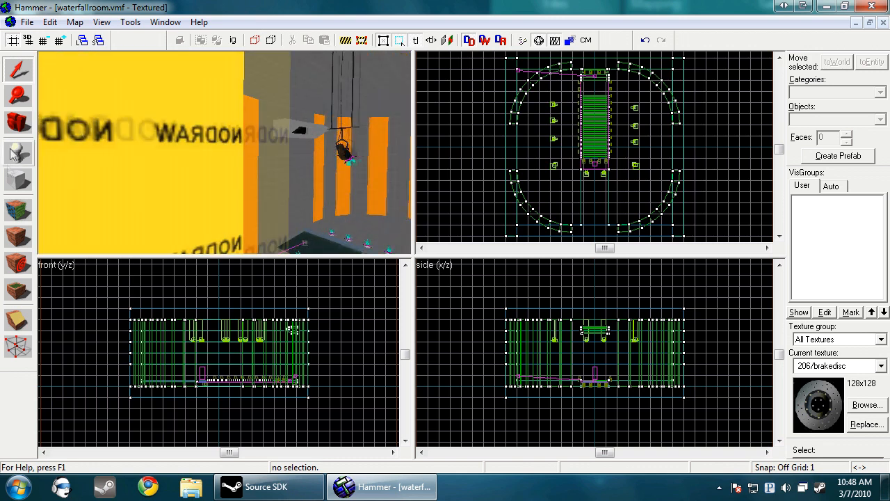
pyautogui.click(19, 208)
pyautogui.click(47, 210)
# Step: Outline a thin block 144 units wide and 1 unit thick in the top view, in front of the waterfall opening
pyautogui.press('z')
pyautogui.press('w')
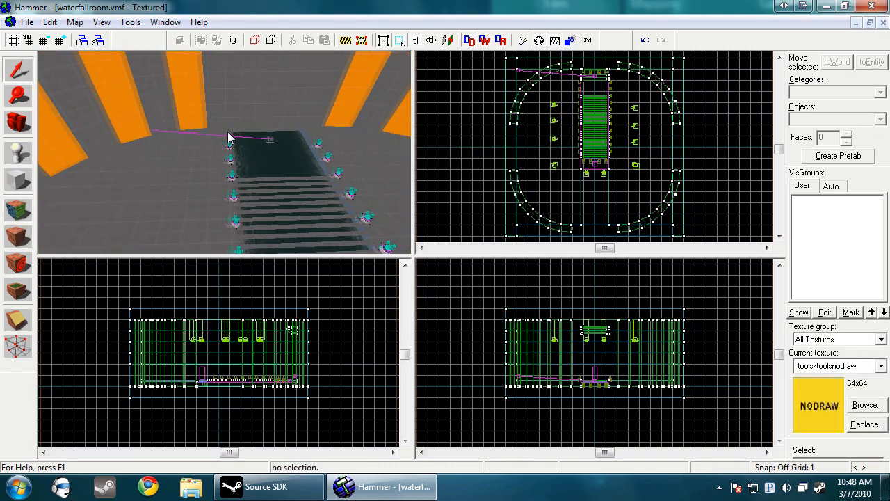
pyautogui.press('z')
pyautogui.click(14, 184)
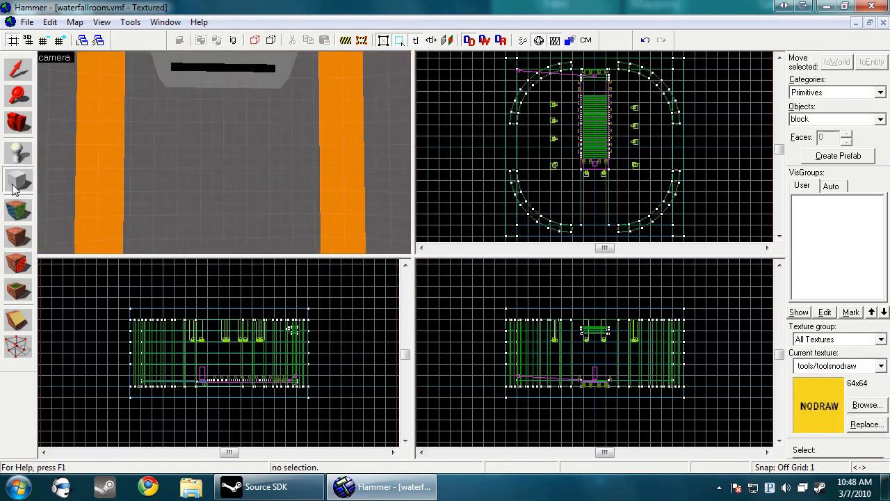
pyautogui.scroll(8, 516, 127)
pyautogui.scroll(10, 515, 132)
pyautogui.moveTo(479, 138); pyautogui.dragTo(680, 143)
pyautogui.scroll(-7, 525, 153)
pyautogui.press('Right')
pyautogui.press('Right')
pyautogui.scroll(9, 644, 151)
pyautogui.scroll(3, 596, 378)
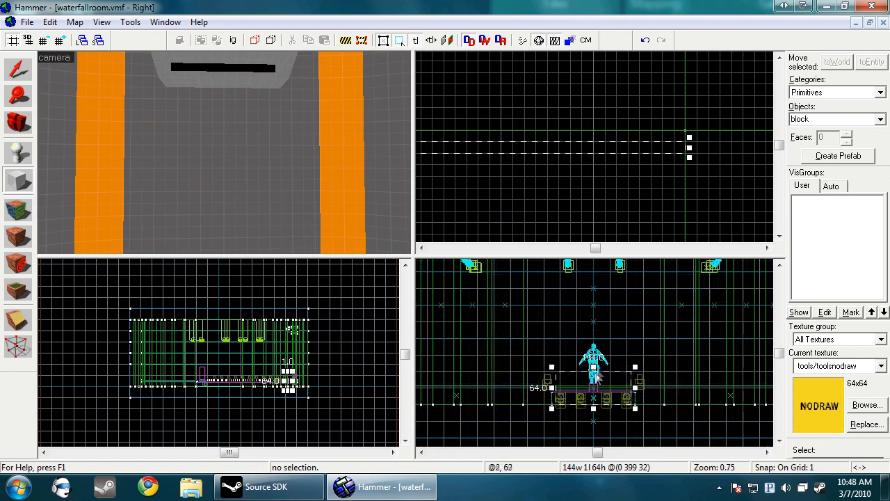
# Step: Stretch the block outline up to the waterfall opening, 312 units high, and create the nodraw brush
pyautogui.moveTo(595, 368)
pyautogui.mouseDown()
pyautogui.moveTo(579, 356)
pyautogui.moveTo(557, 293)
pyautogui.moveTo(567, 272)
pyautogui.moveTo(587, 348)
pyautogui.mouseUp()
pyautogui.press('Up')
pyautogui.scroll(7, 555, 283)
pyautogui.scroll(5, 565, 277)
pyautogui.press('Up')
pyautogui.press('Return')
pyautogui.hotkey('shift', 's')
# Step: Raise the brush's lower edge to the water surface, making it 287 units high
pyautogui.scroll(-4, 587, 355)
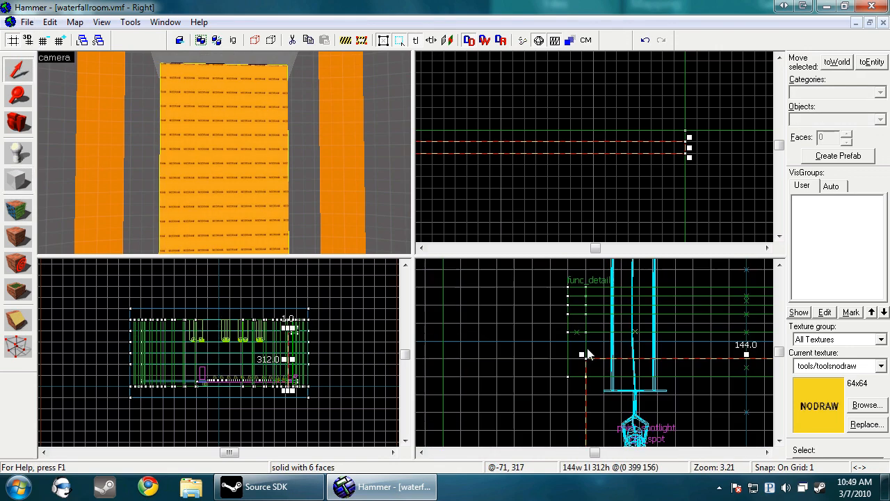
pyautogui.scroll(-6, 589, 351)
pyautogui.scroll(5, 622, 390)
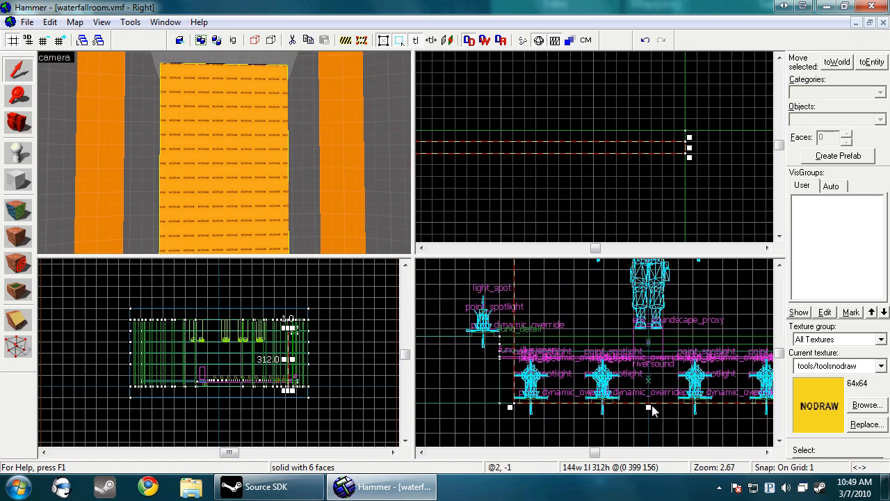
pyautogui.moveTo(649, 406); pyautogui.dragTo(526, 371)
pyautogui.scroll(5, 533, 356)
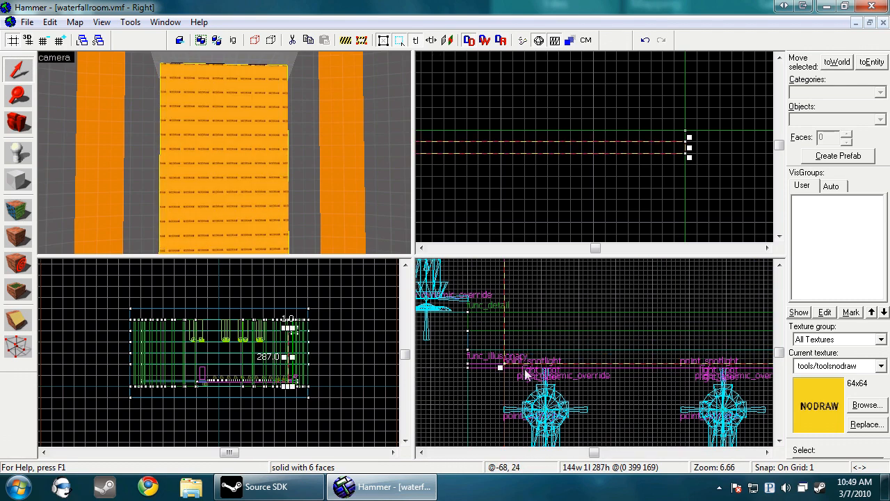
# Step: Check the brush against the wall opening and move it 16 units back toward the wall in the top view
pyautogui.press('z')
pyautogui.press('w')
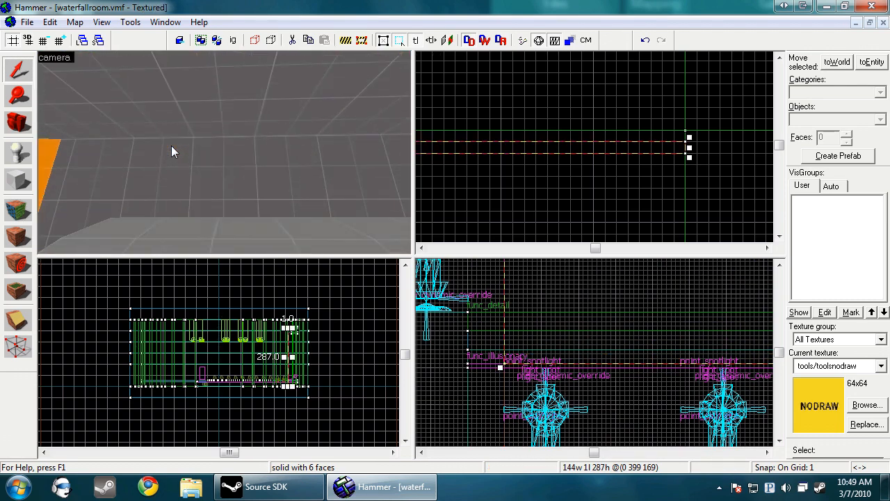
pyautogui.press('w')
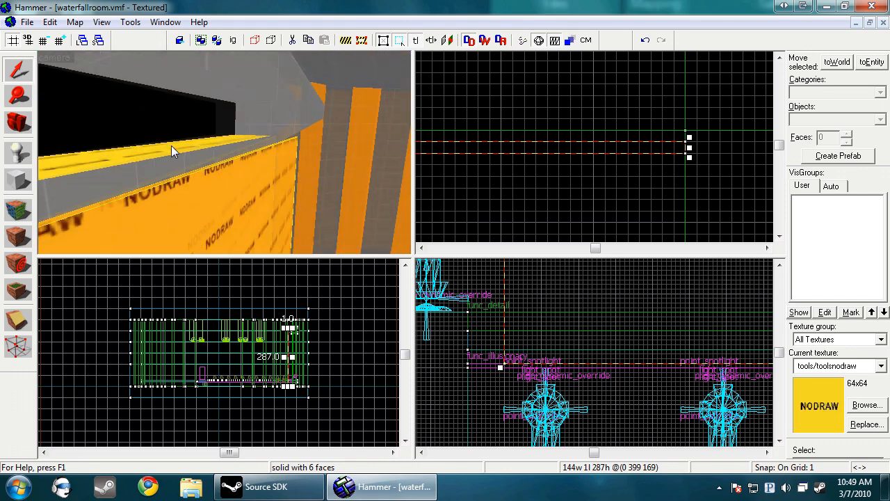
pyautogui.scroll(-3, 650, 374)
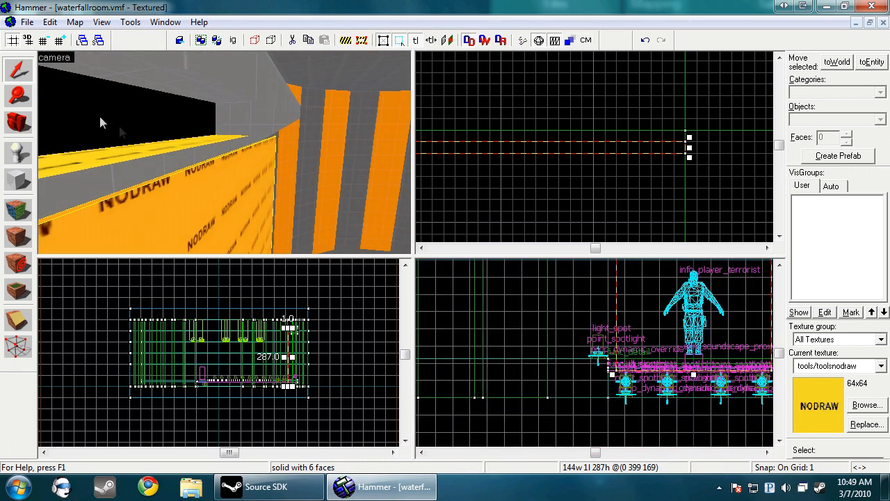
pyautogui.click(292, 178)
pyautogui.scroll(-3, 613, 187)
pyautogui.press('a')
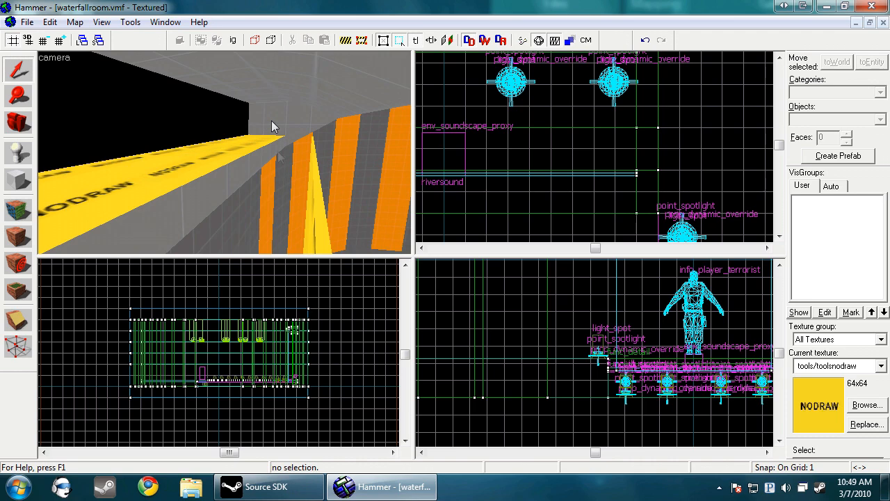
pyautogui.click(248, 165)
pyautogui.click(233, 207)
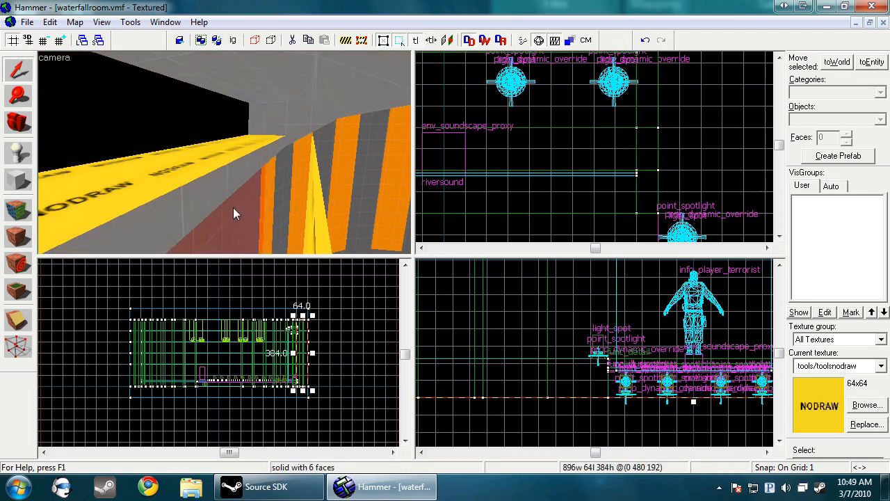
pyautogui.click(313, 209)
pyautogui.scroll(3, 621, 185)
pyautogui.moveTo(637, 95); pyautogui.dragTo(636, 97)
pyautogui.scroll(3, 636, 95)
# Step: Filter the textures by "waterfall" and apply waterfall/waterfall_nrm to all faces of the brush
pyautogui.press('z')
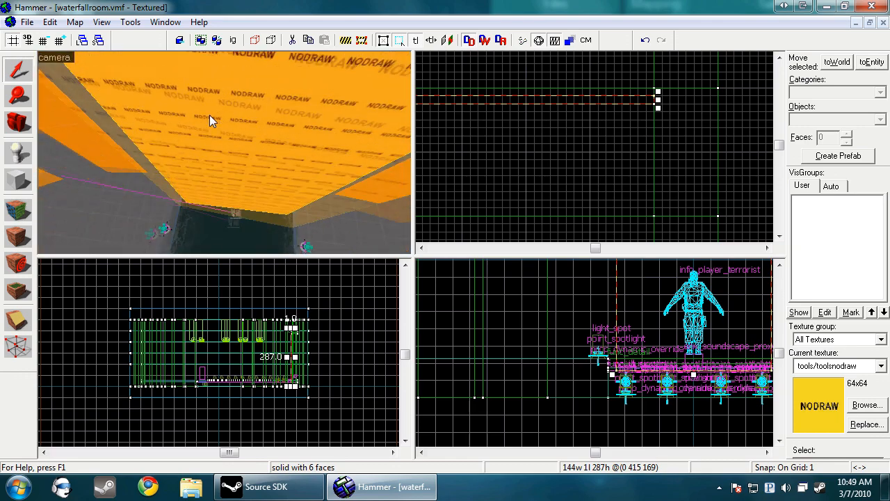
pyautogui.press('s')
pyautogui.press('z')
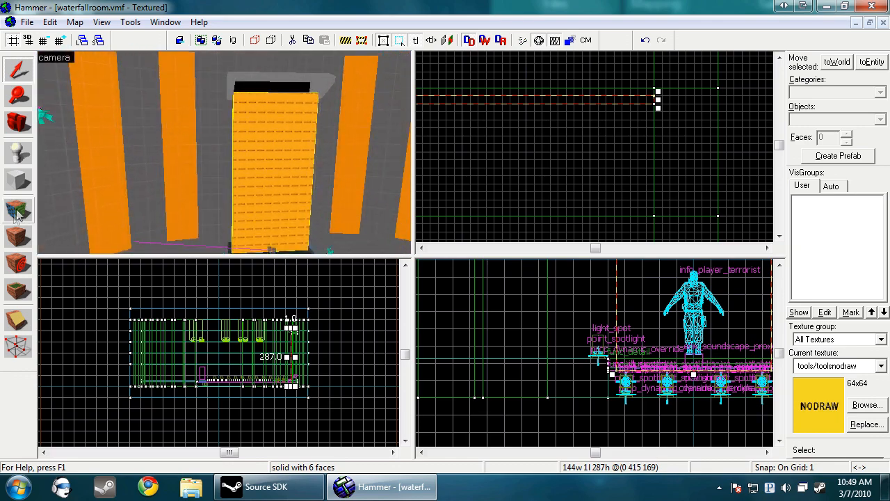
pyautogui.click(17, 210)
pyautogui.click(417, 292)
pyautogui.write('waterfall')
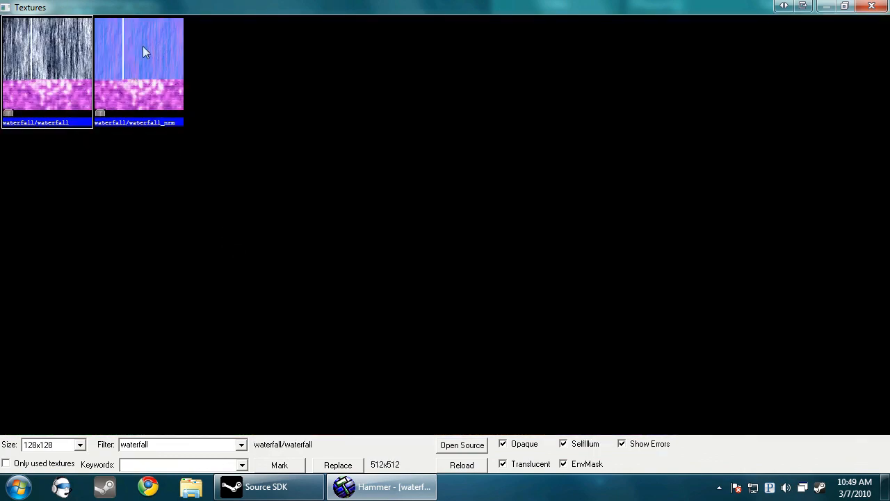
pyautogui.doubleClick(141, 50)
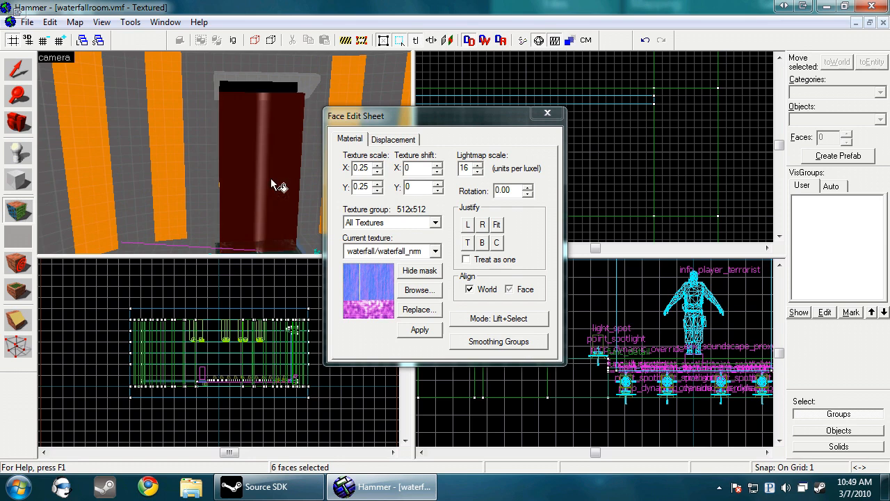
# Step: Fit the texture to the brush's front face, set its Y texture scale to .28, and apply it
pyautogui.press('z')
pyautogui.press('w')
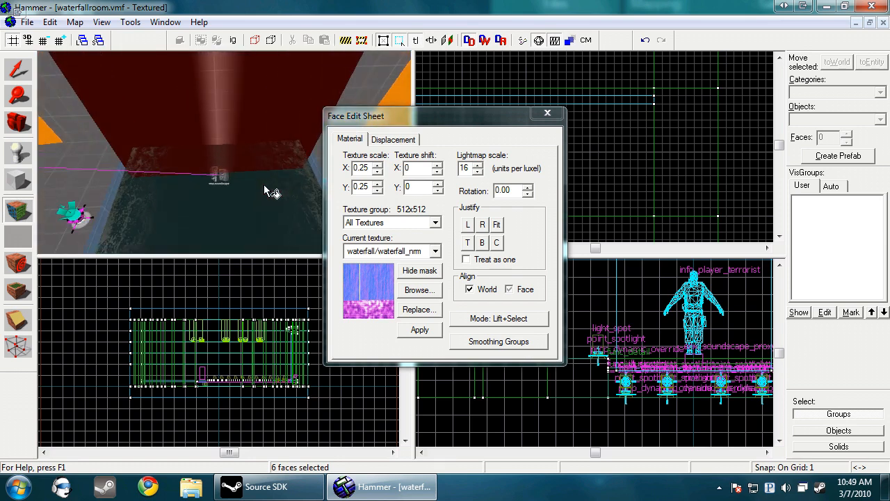
pyautogui.press('s')
pyautogui.press('z')
pyautogui.click(249, 135)
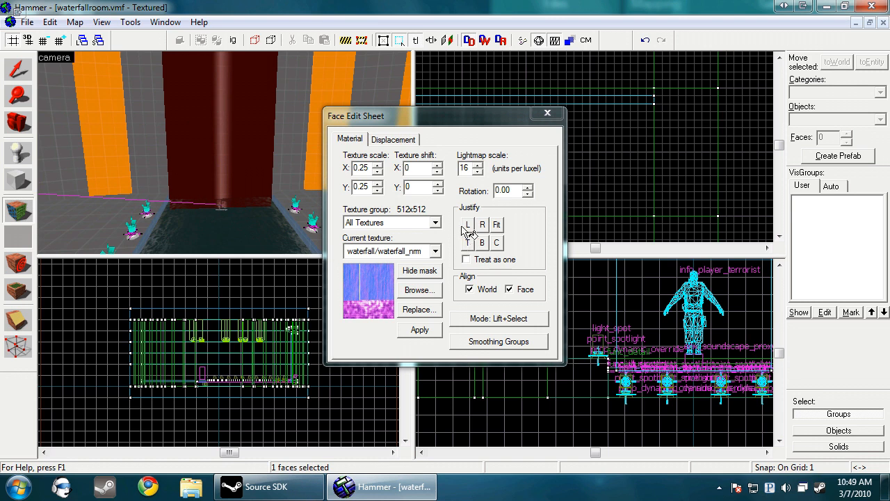
pyautogui.click(498, 224)
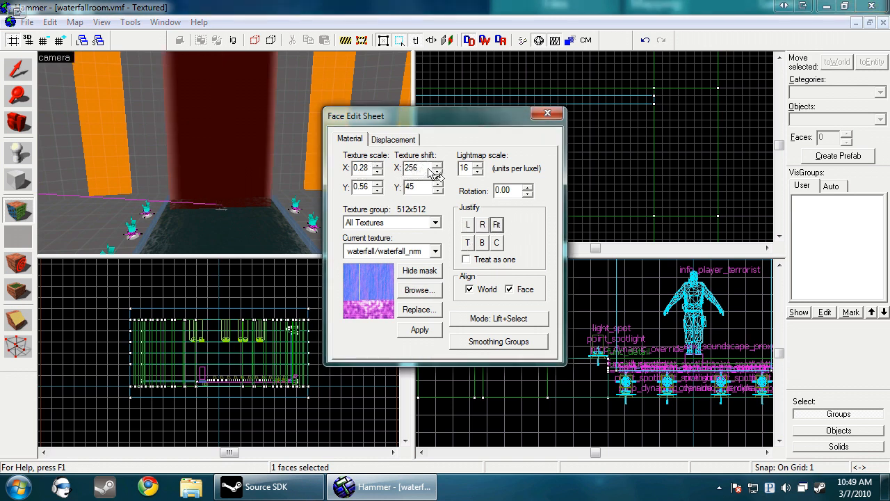
pyautogui.doubleClick(366, 188)
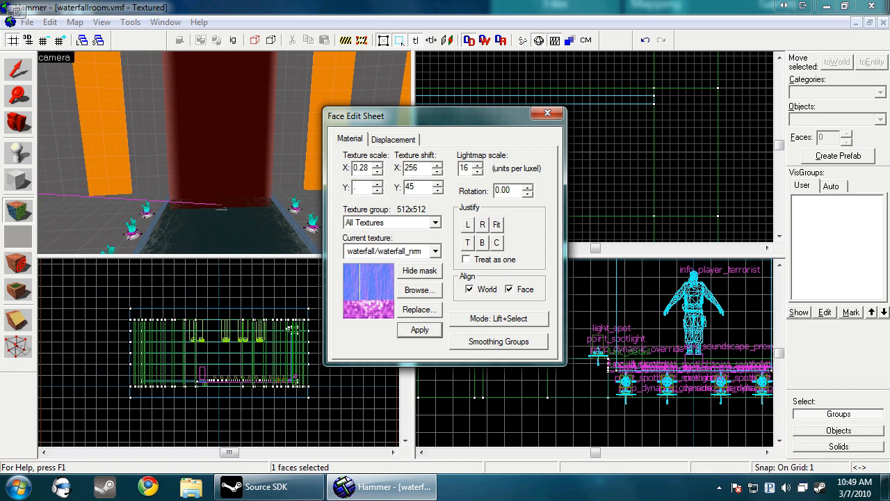
pyautogui.click(426, 329)
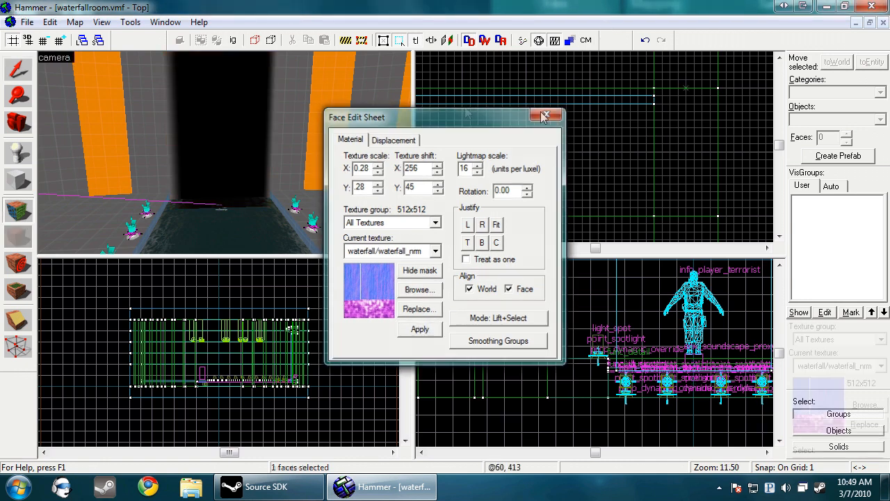
# Step: Tie the waterfall brush to a func_brush entity, adjust its Solidity property, and apply the changes
pyautogui.click(545, 116)
pyautogui.hotkey('ctrl', 't')
pyautogui.click(413, 135)
pyautogui.scroll(3, 373, 169)
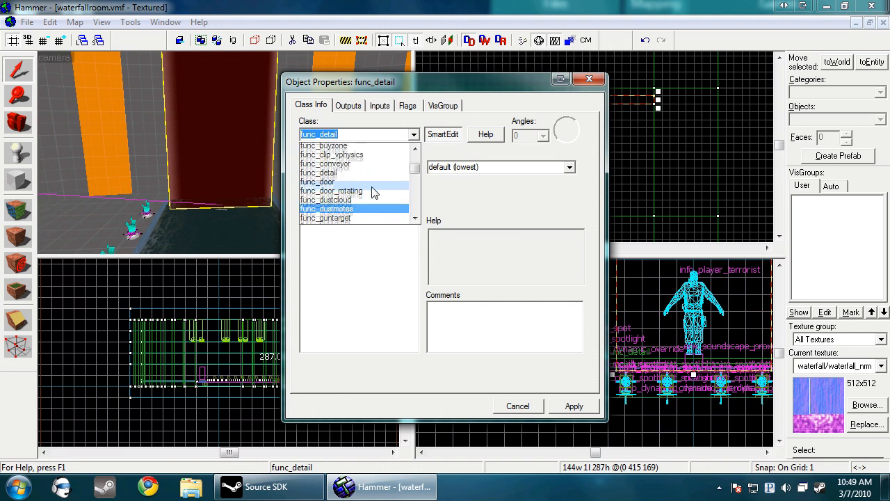
pyautogui.click(333, 156)
pyautogui.click(328, 285)
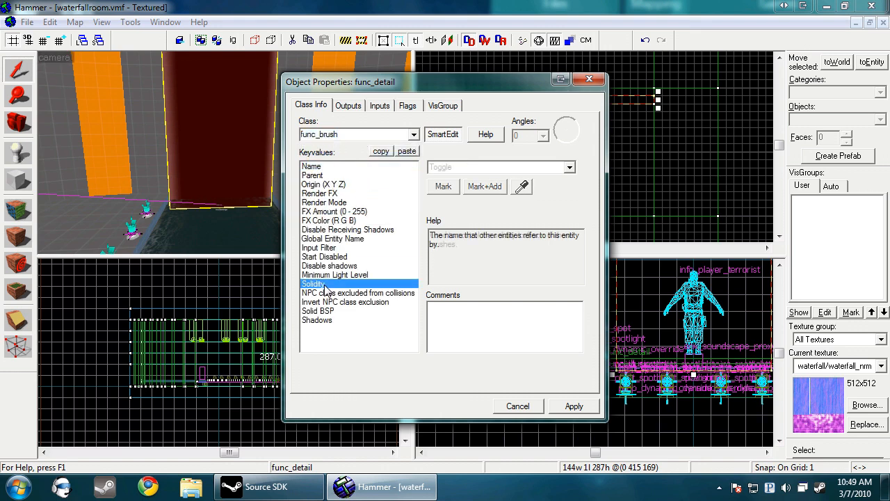
pyautogui.scroll(1, 475, 171)
pyautogui.click(551, 406)
pyautogui.click(589, 80)
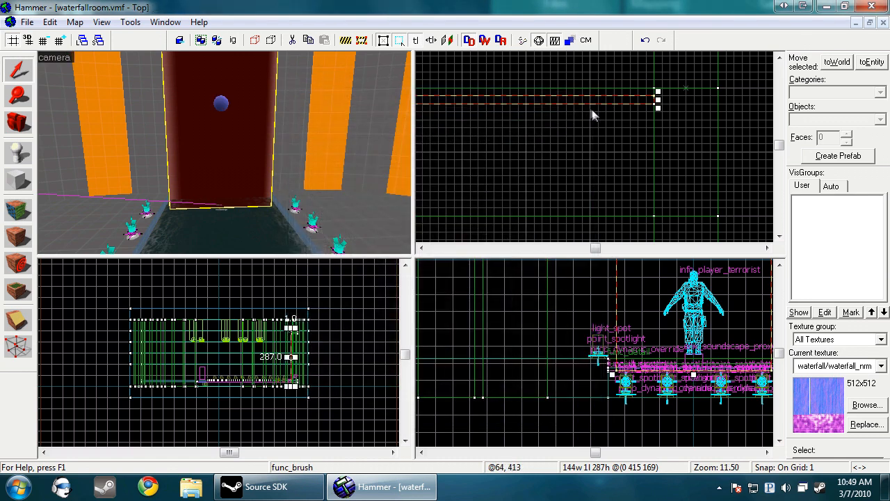
# Step: Duplicate the waterfall func_brush and place the copy 2 units farther back in the top view
pyautogui.moveTo(610, 92)
pyautogui.mouseDown()
pyautogui.moveTo(621, 113)
pyautogui.moveTo(626, 211)
pyautogui.moveTo(702, 159)
pyautogui.moveTo(626, 74)
pyautogui.moveTo(641, 95)
pyautogui.mouseUp()
pyautogui.scroll(6, 626, 74)
pyautogui.scroll(5, 750, 117)
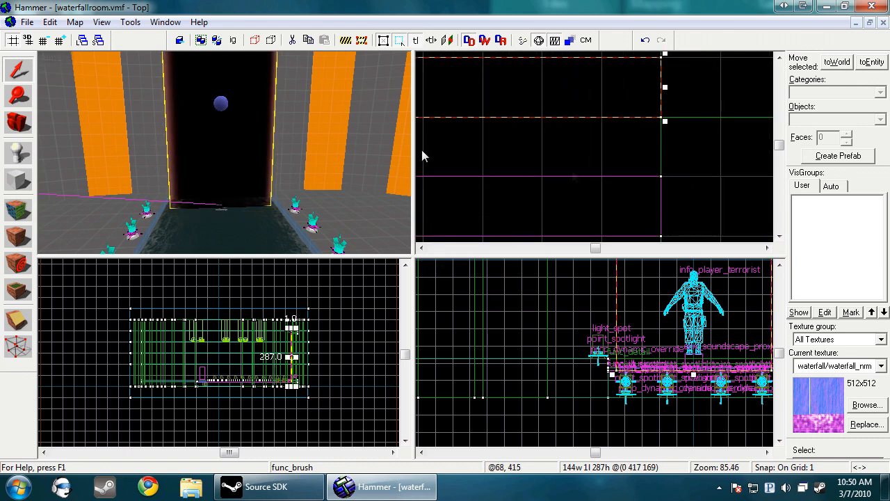
# Step: Select the rear waterfall brush and apply the waterfall/waterfall texture to all its faces
pyautogui.click(216, 163)
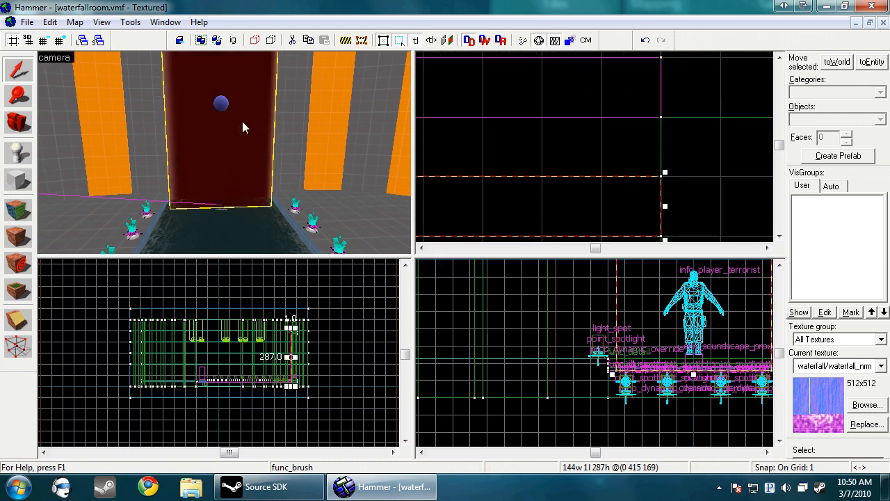
pyautogui.press('z')
pyautogui.press('w')
pyautogui.press('a')
pyautogui.press('d')
pyautogui.click(124, 142)
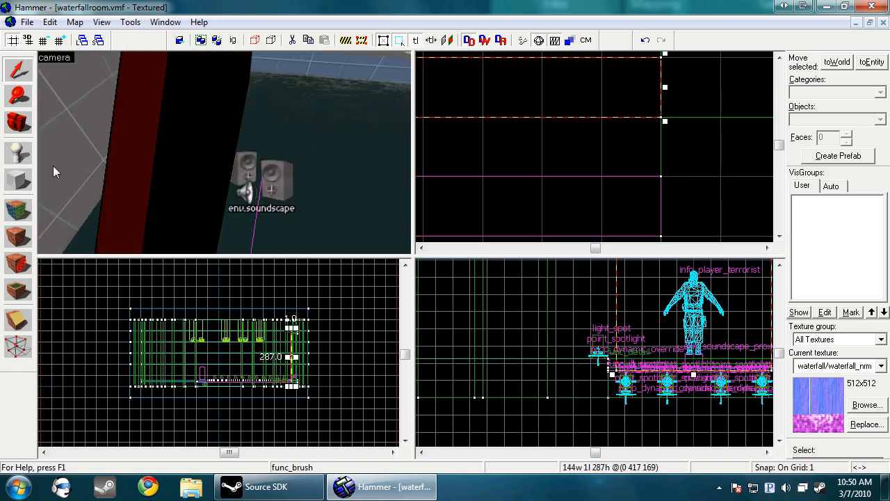
pyautogui.hotkey('shift', 'a')
pyautogui.click(417, 290)
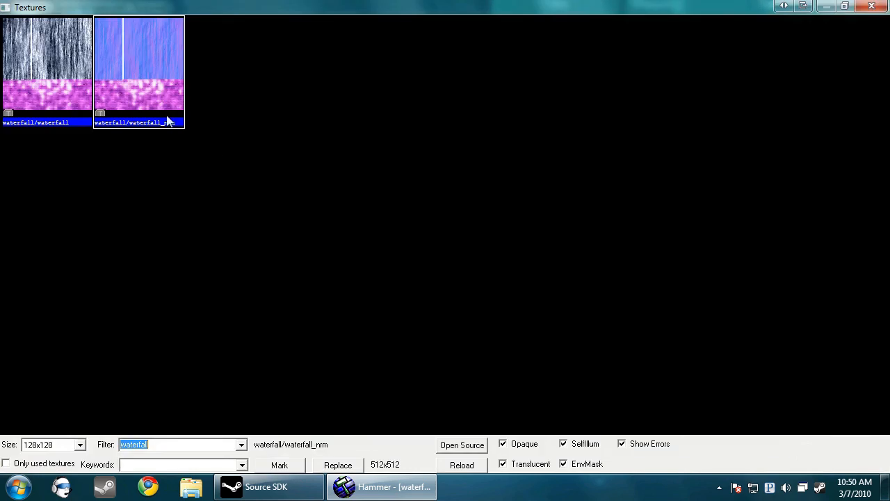
pyautogui.doubleClick(85, 81)
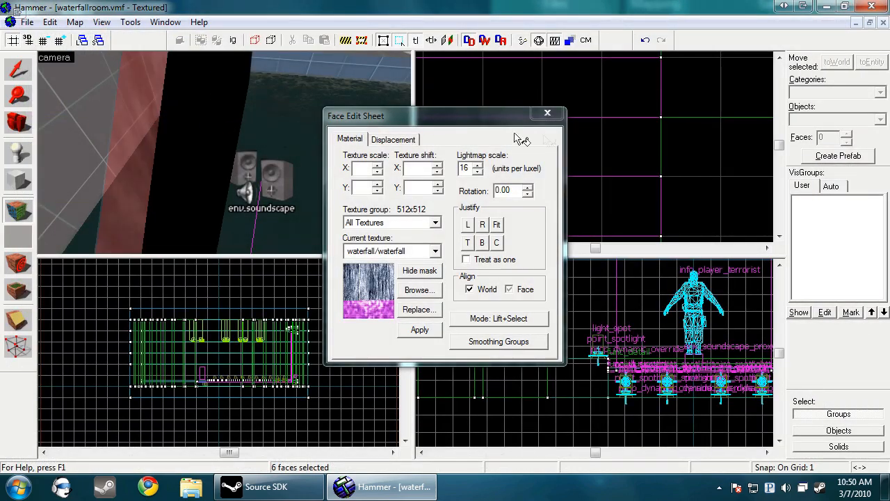
pyautogui.click(544, 117)
# Step: Look over the finished waterfall in the room and start compiling the map
pyautogui.press('s')
pyautogui.press('w')
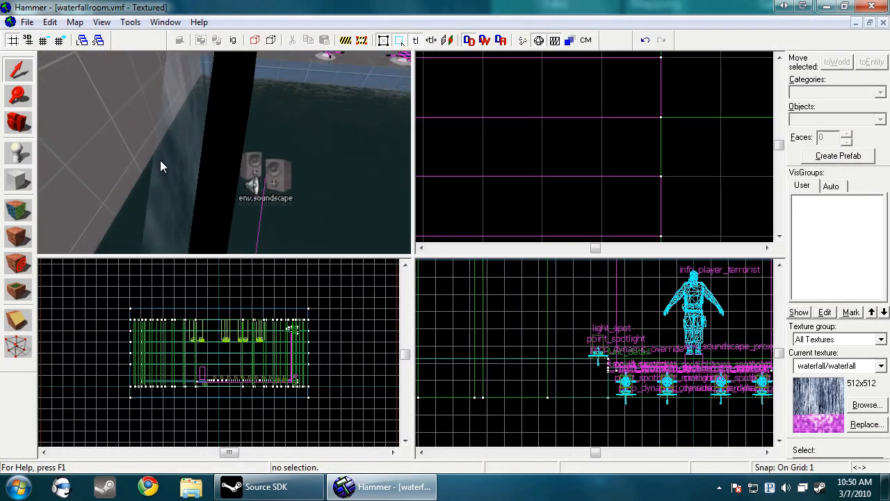
pyautogui.scroll(-4, 160, 165)
pyautogui.scroll(-6, 160, 165)
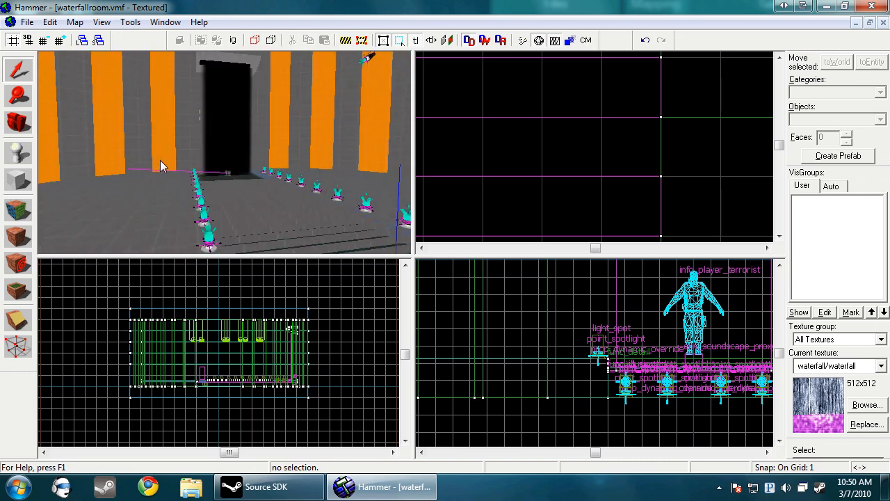
pyautogui.press('F9')
pyautogui.press('Return')
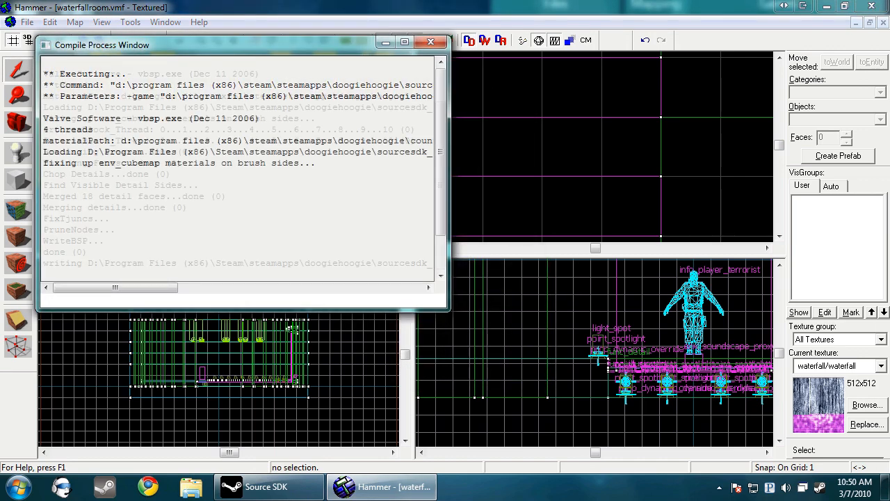